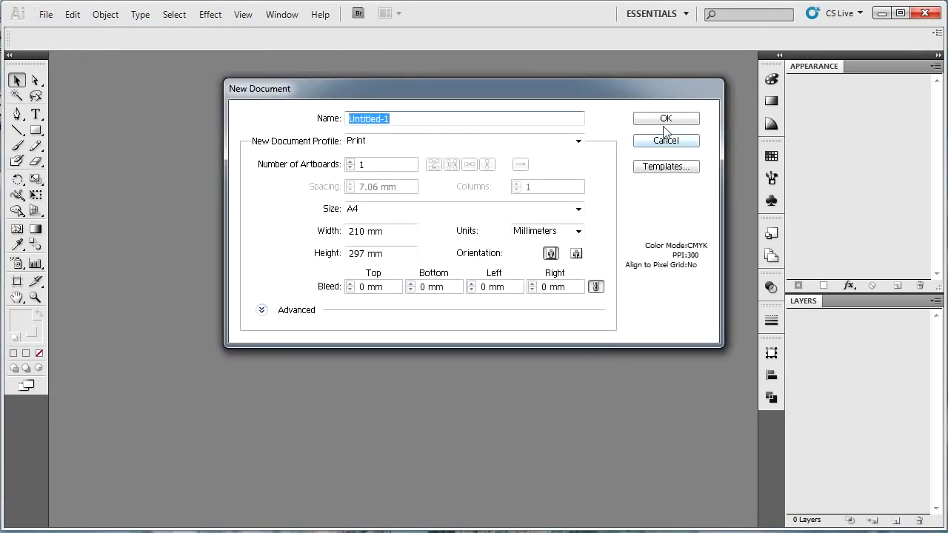
Create a new portrait A4 document with the Print profile and one artboard.
click(666, 120)
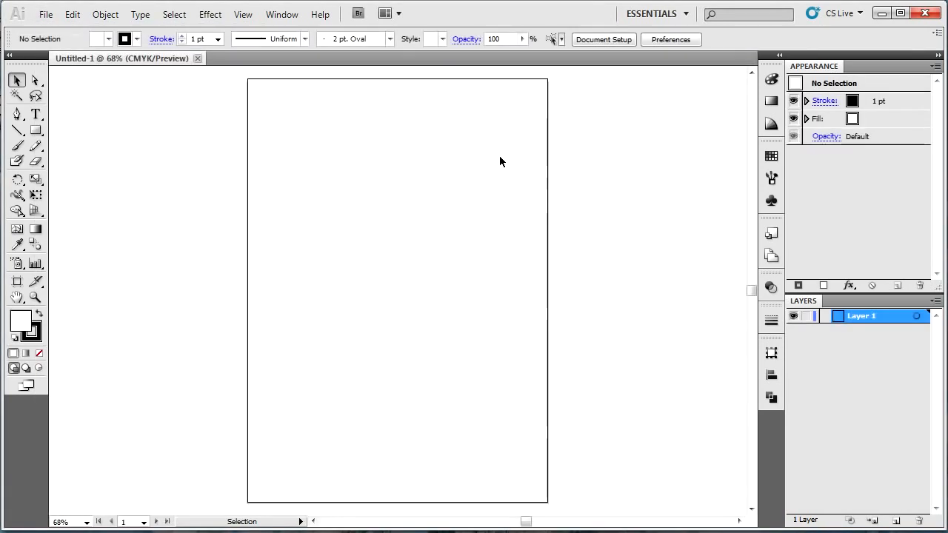
key(ctrl+equal)
key(ctrl+equal)
key(ctrl+equal)
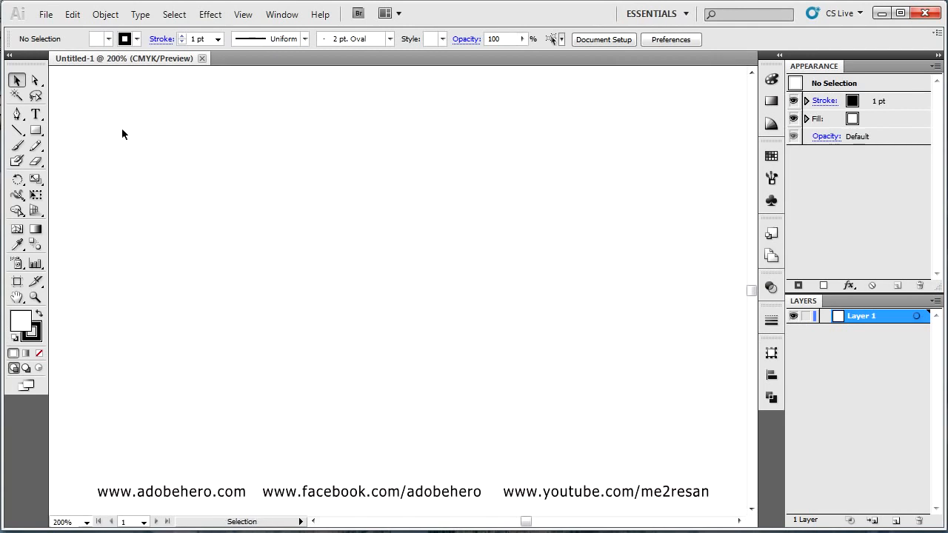
Draw a nearly square rectangle on the artboard, fill it with blue (C 85.49, M 77.25, Y 0, K 0) and deselect it.
drag(39, 134, 81, 133)
drag(280, 129, 495, 332)
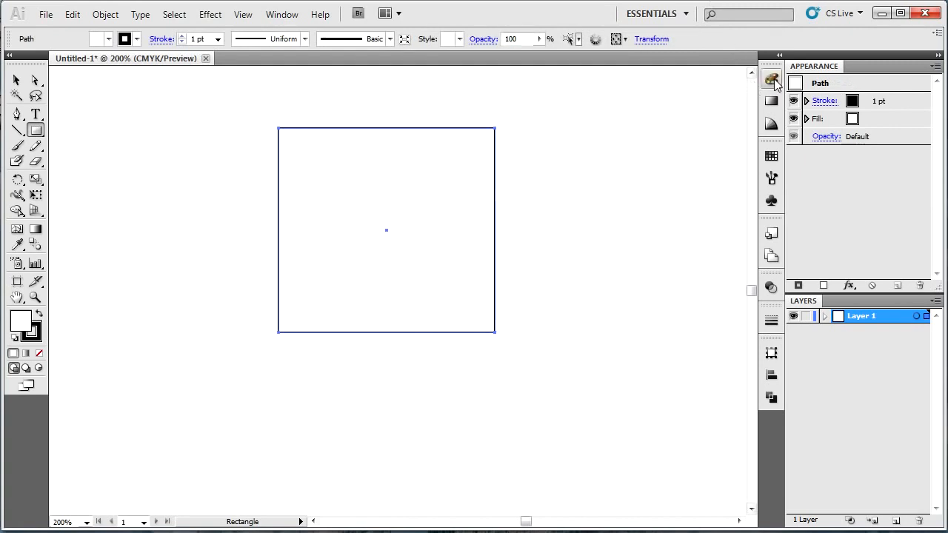
click(773, 78)
click(711, 141)
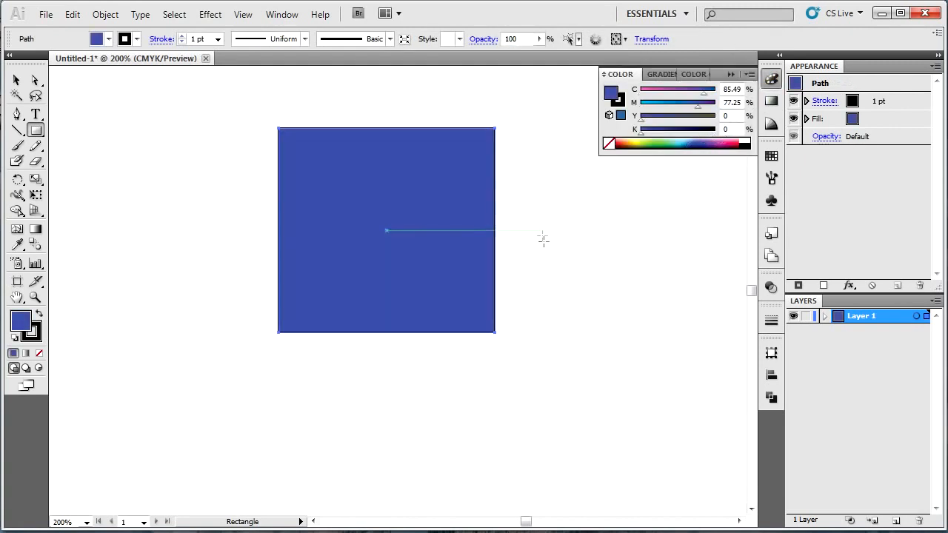
key(ctrl+shift+a)
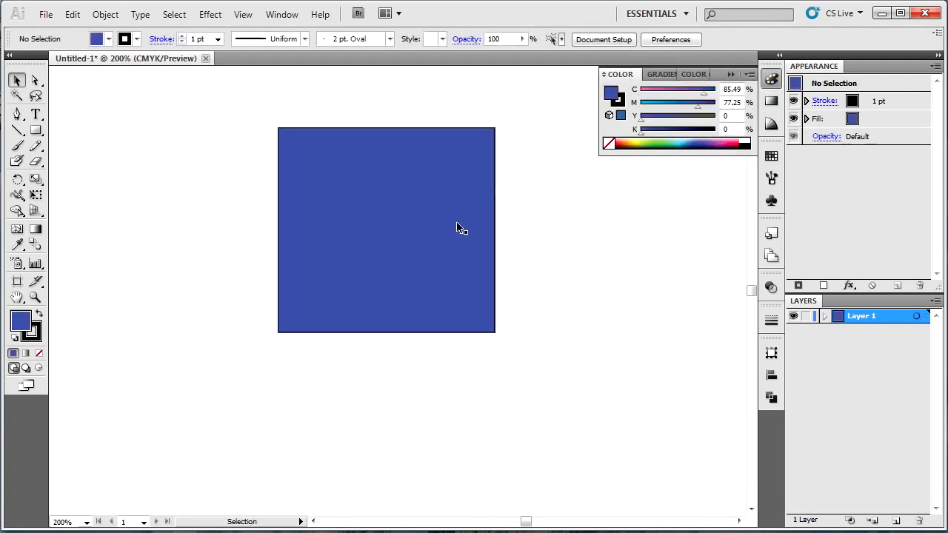
Delete the blue rectangle and draw three rounded rectangles of different sizes: a large square, a tall rectangle and a small square.
click(457, 228)
key(Delete)
drag(36, 131, 86, 150)
drag(200, 155, 388, 342)
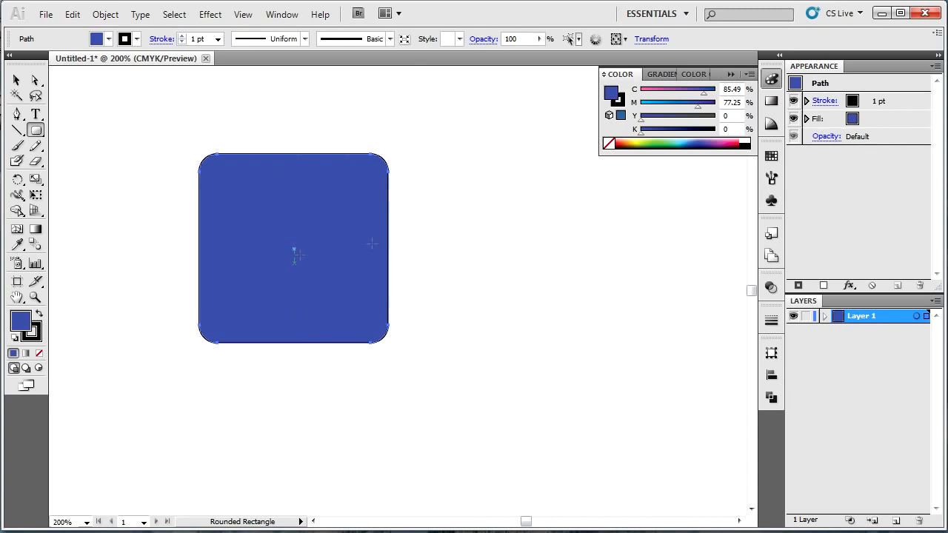
drag(452, 206, 569, 369)
drag(127, 387, 237, 441)
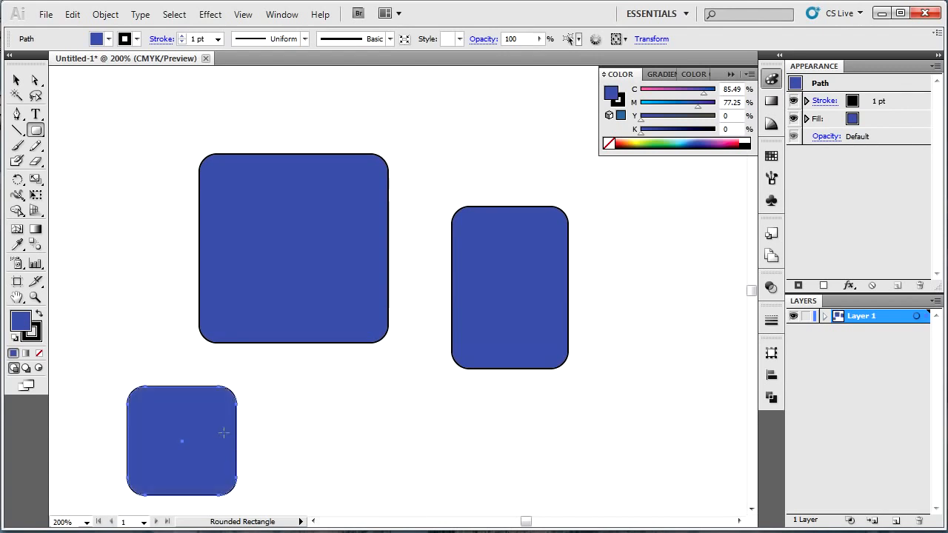
Clear all the rounded rectangles, draw one more large rounded square as a trial and delete it too.
key(ctrl+z)
drag(161, 121, 540, 376)
key(Delete)
drag(233, 145, 376, 354)
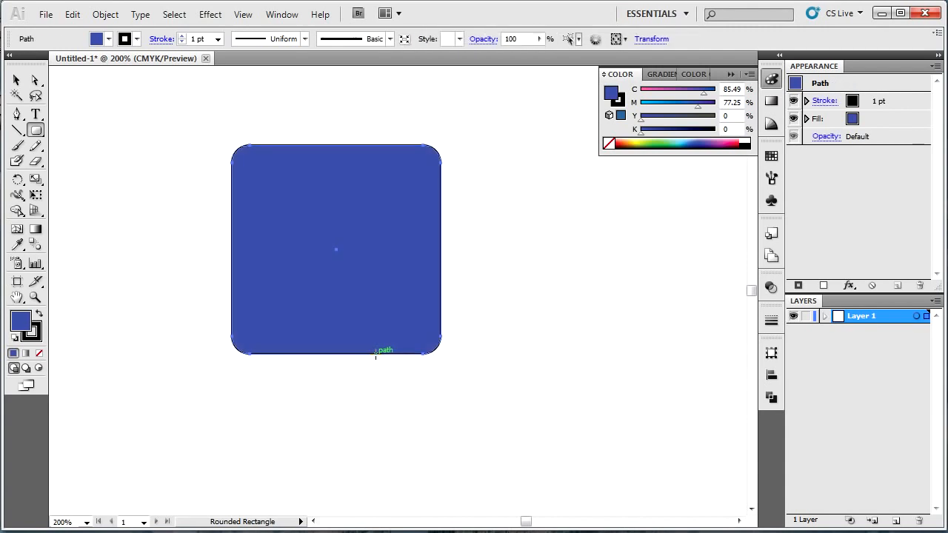
key(Delete)
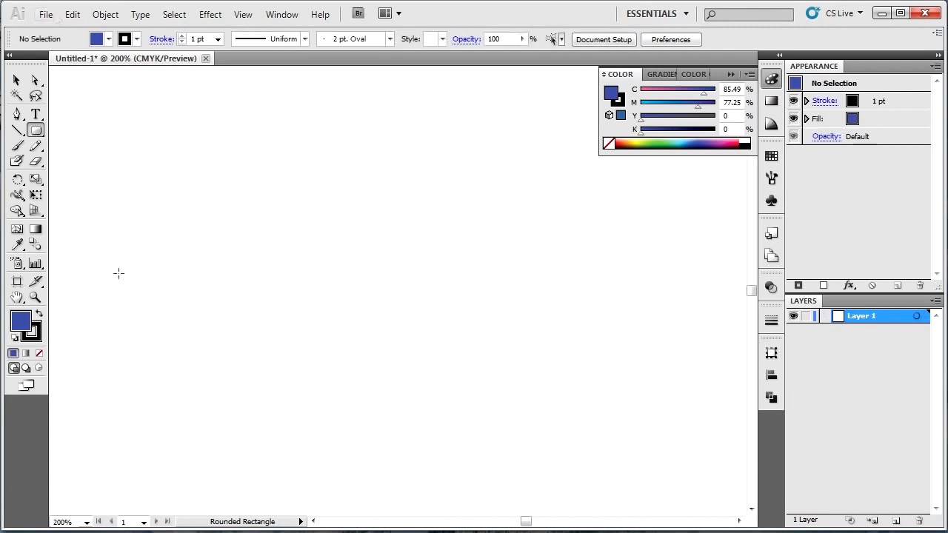
Try the Ellipse tool by drawing several ellipses and a perfect circle, and clear them from the artboard.
drag(37, 135, 263, 330)
drag(317, 164, 559, 373)
key(Delete)
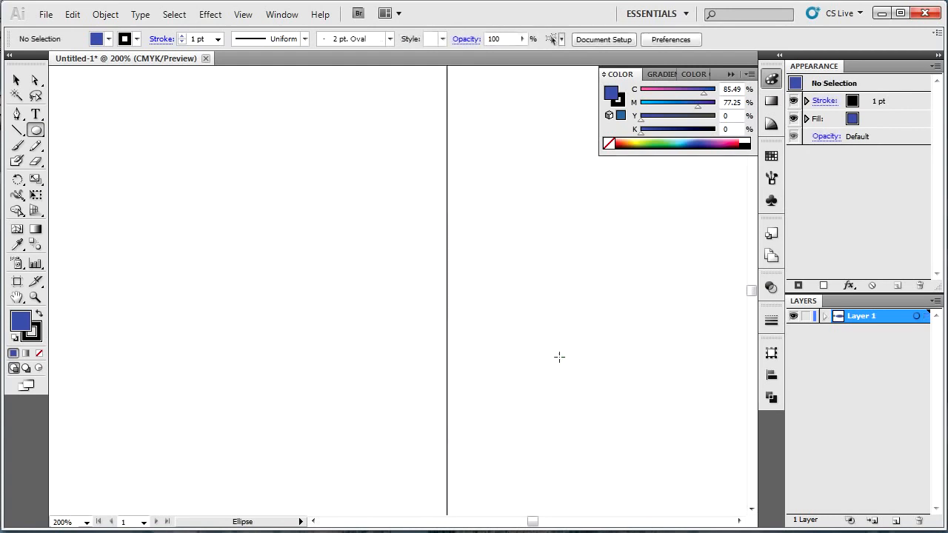
drag(177, 254, 581, 270)
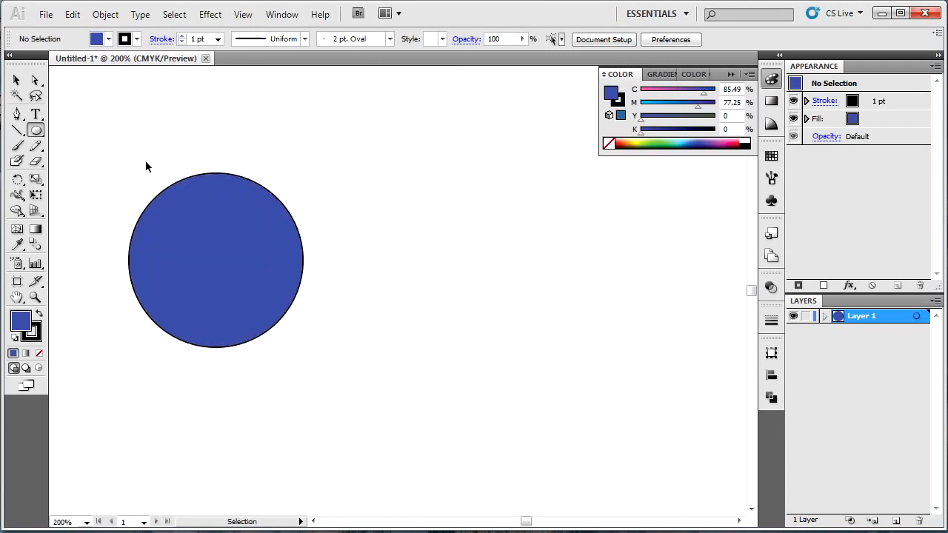
key(ctrl+a)
key(Delete)
Draw a slightly rotated polygon, adding and removing sides while drawing and ending with three sides.
drag(37, 131, 98, 185)
drag(275, 210, 324, 271)
key(Up)
key(Up)
key(Up)
key(Up)
key(Up)
key(Down)
key(Down)
key(Down)
key(Down)
key(Down)
key(Down)
key(Down)
key(Down)
key(Up)
key(Up)
key(Up)
key(Up)
key(Up)
key(Up)
key(Up)
key(Up)
key(Up)
key(Up)
key(Up)
key(Up)
key(Up)
key(Up)
key(Up)
key(Up)
key(Up)
key(Up)
key(Up)
key(Up)
key(Up)
key(Up)
key(Up)
key(Up)
key(Down)
key(Down)
key(Down)
key(Down)
key(Down)
key(Down)
key(Down)
key(Down)
key(Up)
key(Up)
key(Up)
key(Up)
key(Up)
key(Up)
key(Down)
key(Down)
key(Down)
key(Down)
key(Down)
key(Down)
key(Down)
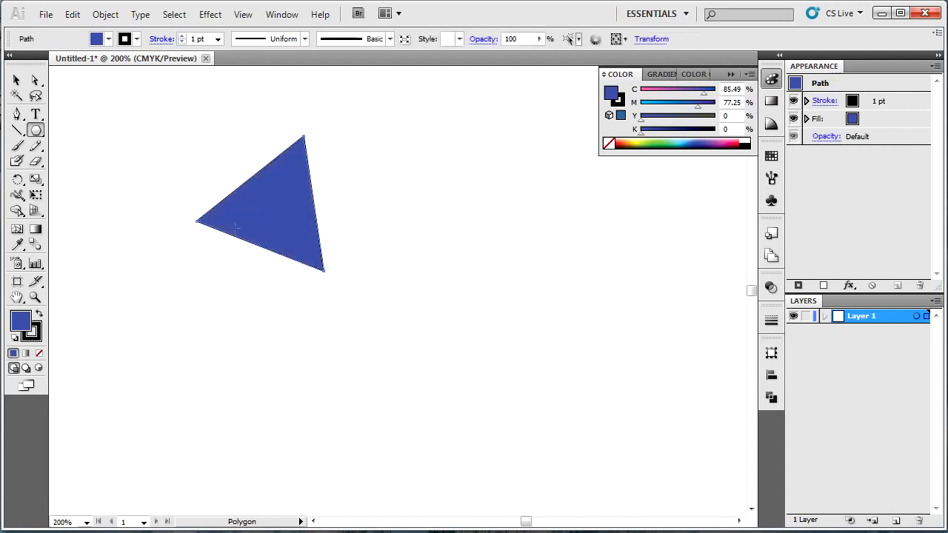
Draw a large five-pointed star that partly overlaps the triangle.
drag(36, 130, 107, 195)
mouse_move(391, 208)
mouse_down()
mouse_move(557, 349)
mouse_move(346, 317)
mouse_up()
Draw a second star about 65 mm wide beside the five-pointed one, adding and removing points and ending with 30.
drag(543, 252, 616, 369)
key(Up)
key(Up)
key(Up)
key(Up)
key(Up)
key(Up)
key(Up)
key(Up)
key(Up)
key(Up)
key(Up)
key(Up)
key(Up)
key(Up)
key(Up)
key(Up)
key(Up)
key(Up)
key(Up)
key(Up)
key(Down)
key(Down)
key(Down)
key(Down)
key(Down)
key(Down)
key(Down)
key(Down)
key(Down)
key(Down)
key(Down)
key(Down)
key(Down)
key(Down)
key(Down)
key(Down)
key(Down)
key(Down)
key(Down)
key(Down)
key(Down)
key(Down)
key(Up)
key(Up)
key(Up)
key(Up)
key(Up)
key(Up)
key(Up)
key(Up)
key(Up)
key(Up)
key(Up)
key(Up)
key(Up)
key(Up)
key(Up)
key(Up)
key(Up)
key(Up)
key(Up)
key(Up)
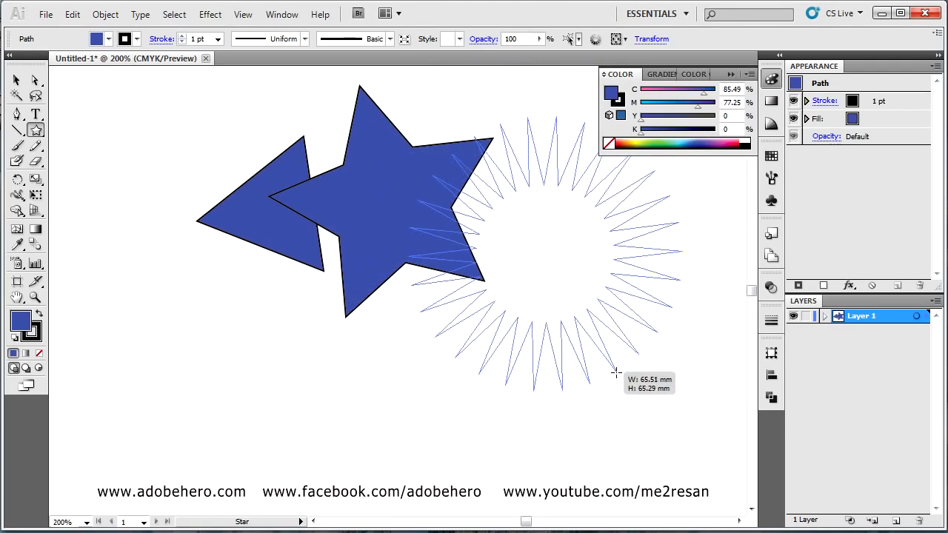
Stretch the 30-pointed star's tips into long thin rays around a small core and finish the shape.
drag(583, 323, 589, 343)
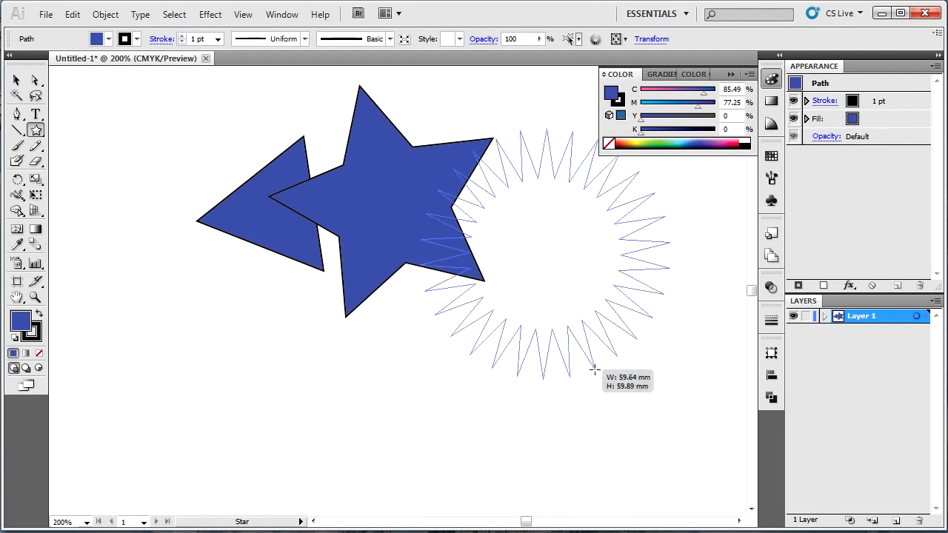
mouse_move(594, 369)
mouse_down()
mouse_move(609, 432)
mouse_move(644, 501)
mouse_move(607, 449)
mouse_move(621, 472)
mouse_move(561, 324)
mouse_move(638, 523)
mouse_move(526, 212)
mouse_move(525, 220)
mouse_up()
scroll(525, 222, up, 5)
key(ctrl+minus)
key(ctrl+minus)
key(ctrl+minus)
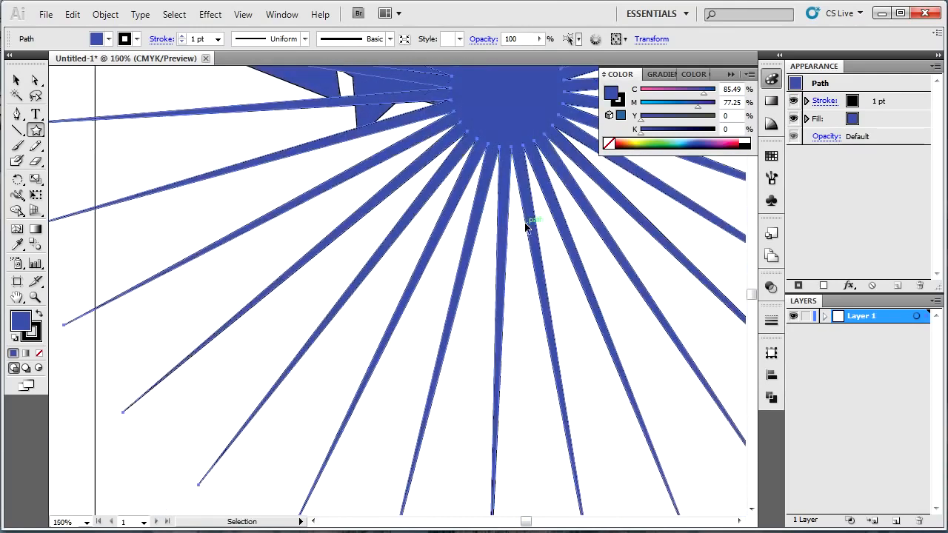
key(ctrl)
drag(636, 453, 492, 422)
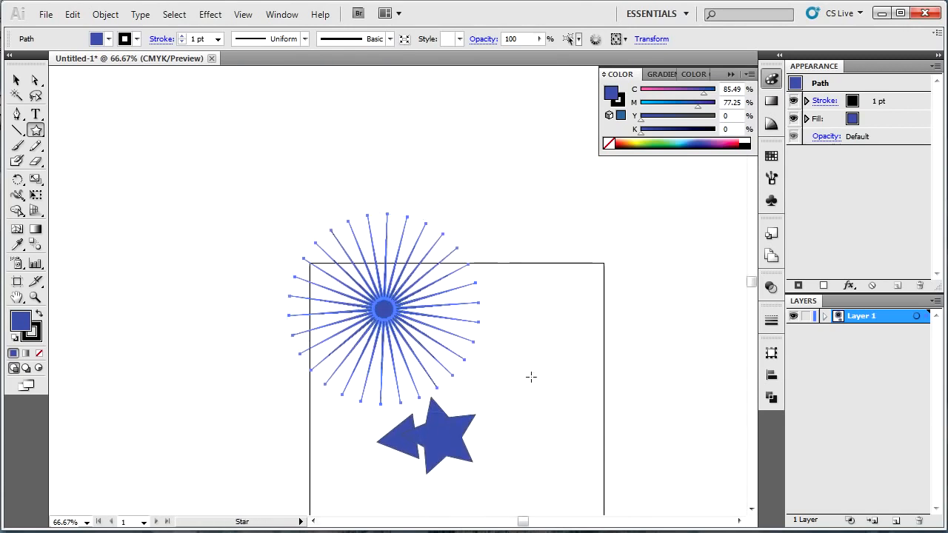
Draw a second 30-pointed star with long thin rays overlapping the first and a larger one outside the artboard.
ctrl+click(571, 383)
drag(531, 295, 629, 399)
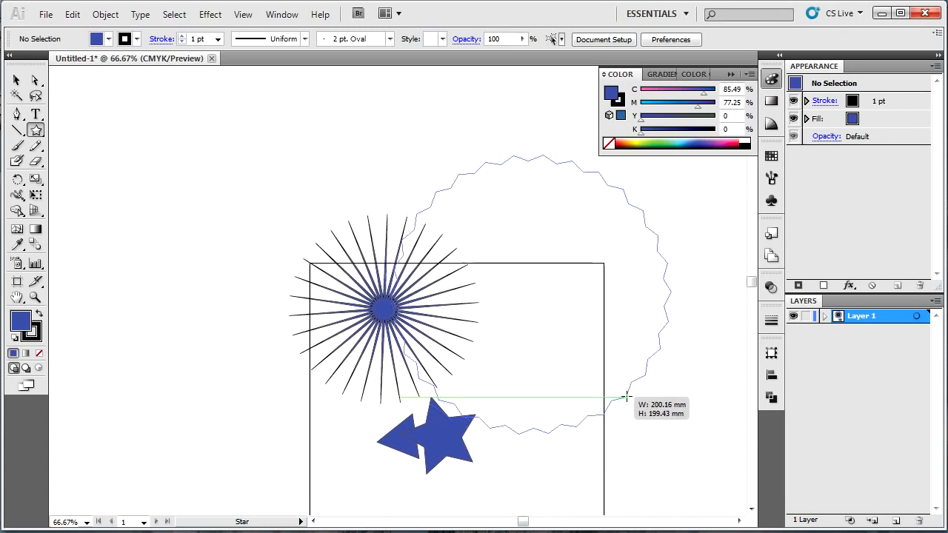
drag(627, 398, 590, 339)
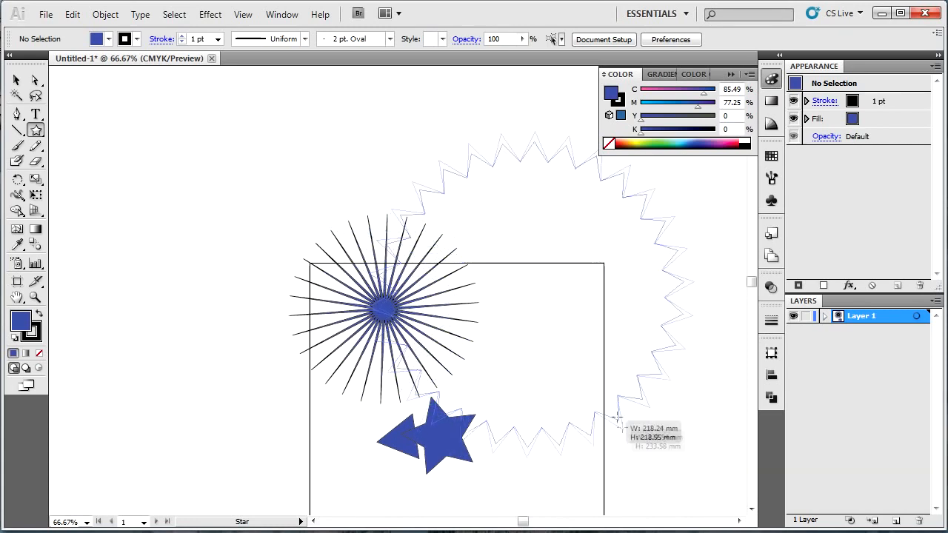
drag(614, 411, 639, 442)
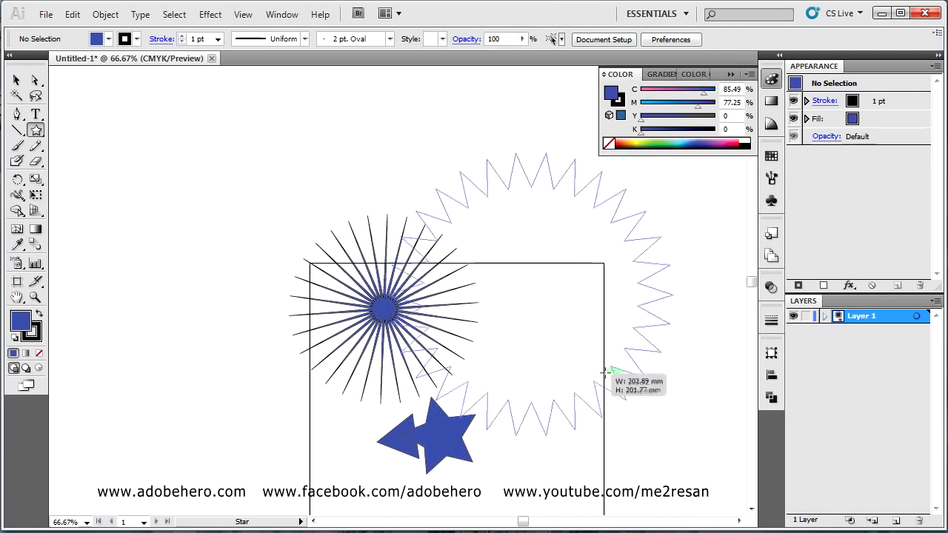
mouse_move(575, 316)
mouse_down()
mouse_move(685, 511)
mouse_move(567, 258)
mouse_move(437, 204)
mouse_move(541, 300)
mouse_move(550, 329)
mouse_move(567, 310)
mouse_up()
drag(304, 279, 526, 302)
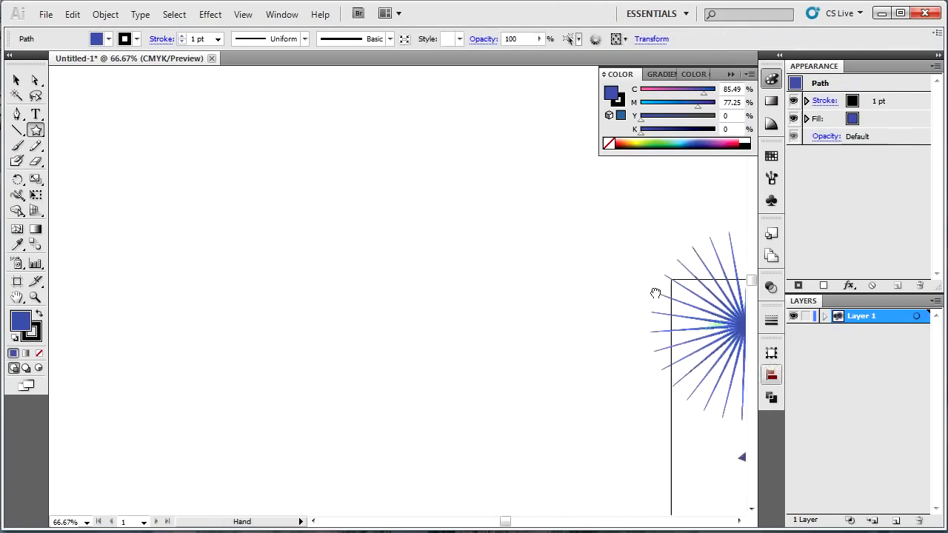
drag(296, 170, 110, 136)
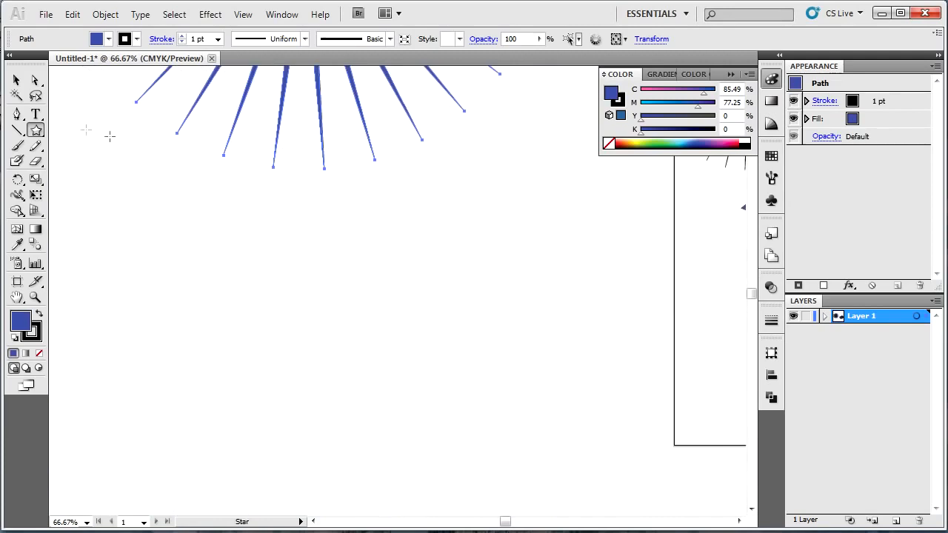
Draw a lens flare about 448 mm wide below the large star with the Flare tool, setting its ring end diagonally below.
drag(37, 133, 89, 210)
drag(197, 204, 256, 294)
click(503, 415)
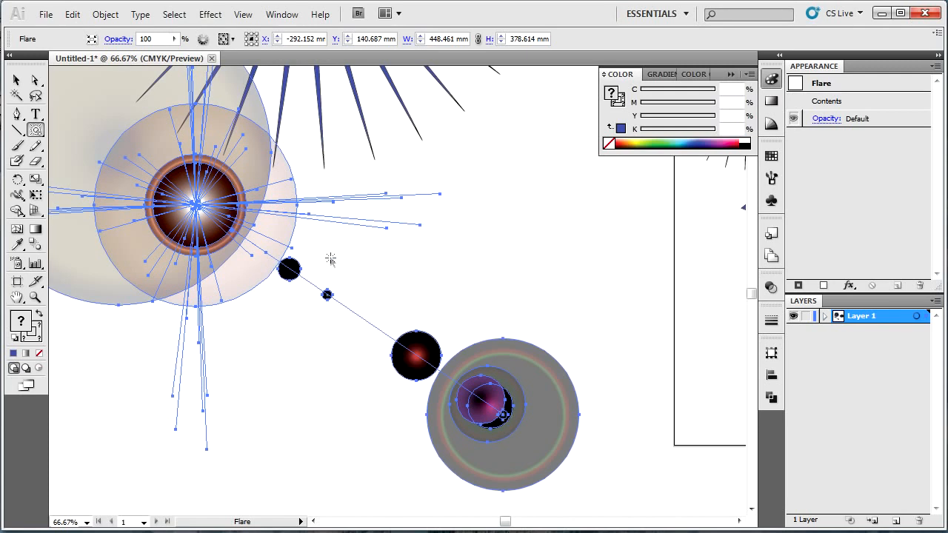
key(ctrl+minus)
key(ctrl+minus)
key(ctrl+minus)
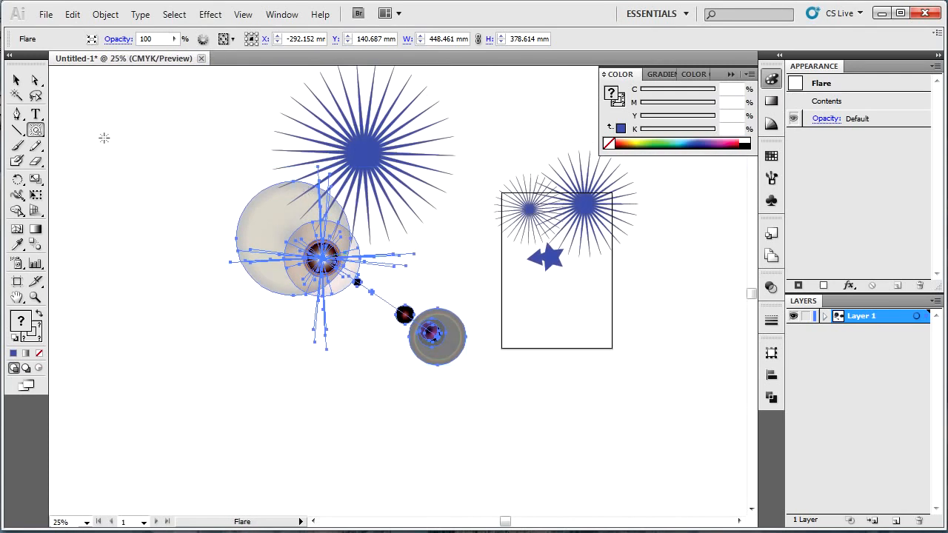
Draw a large blue rectangle in the empty space below the flare and artboard.
drag(37, 131, 86, 135)
drag(366, 408, 331, 119)
drag(203, 179, 634, 487)
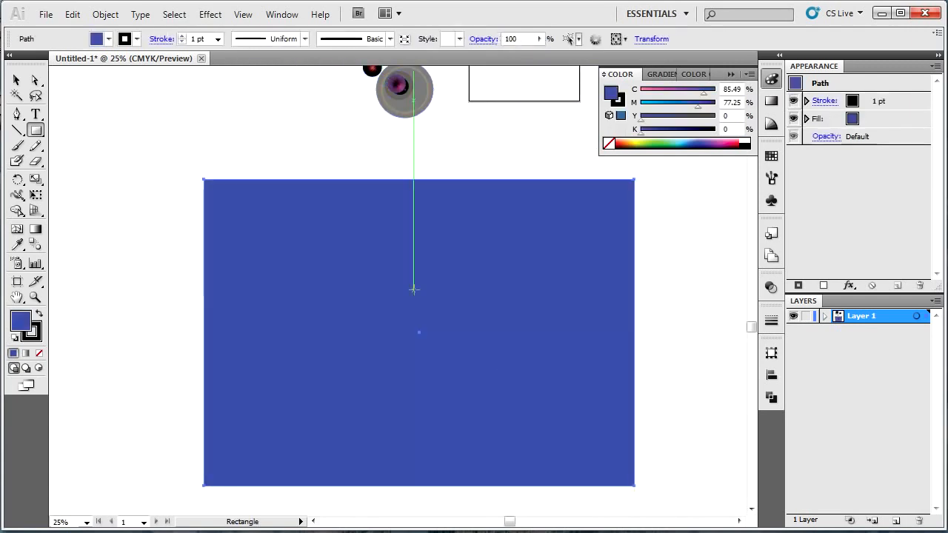
Move the flare onto the blue rectangle, bring it to the front and deselect it.
drag(412, 286, 414, 467)
drag(404, 273, 508, 492)
drag(502, 449, 403, 239)
drag(413, 275, 426, 337)
right_click(363, 272)
mouse_move(447, 381)
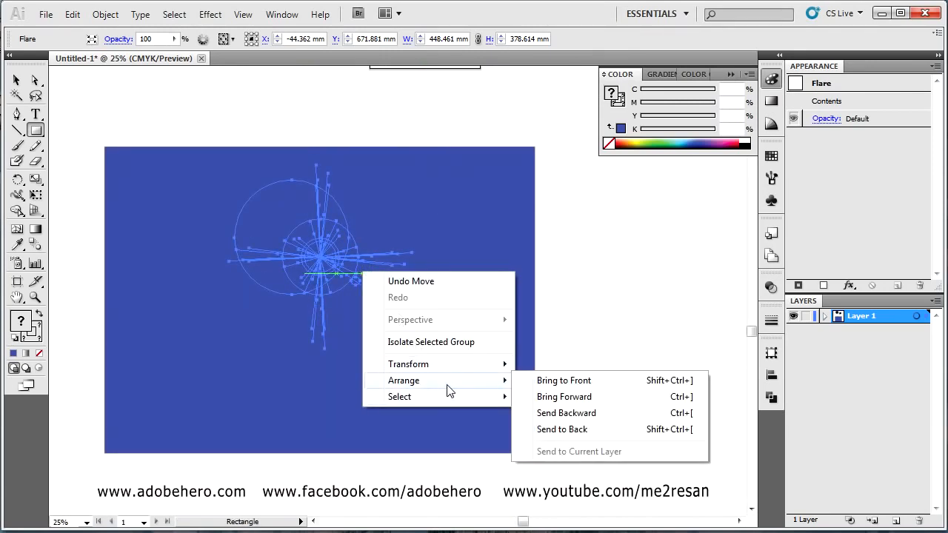
click(585, 382)
key(ctrl+shift+a)
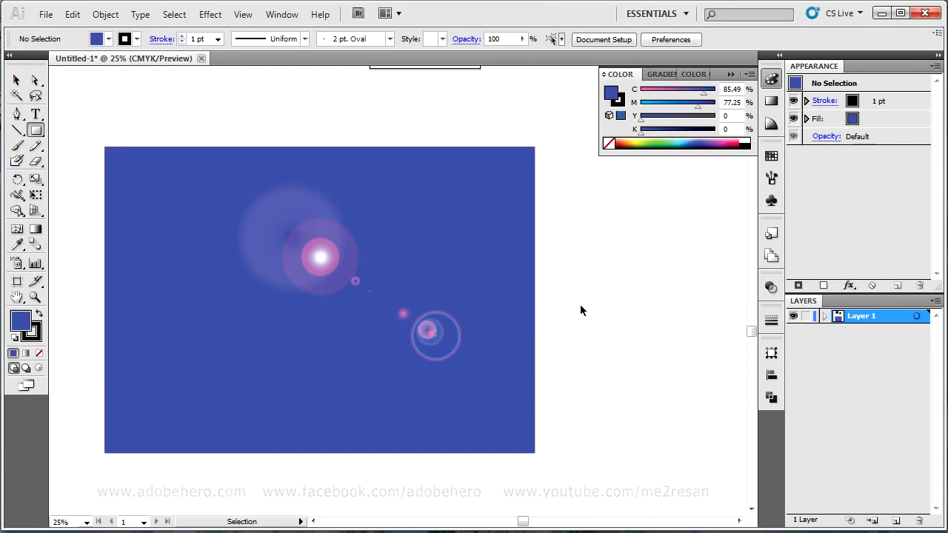
Swap the fill and stroke colours, pick a magenta fill and draw a large square beside the blue rectangle.
key(ctrl+minus)
right_click(286, 324)
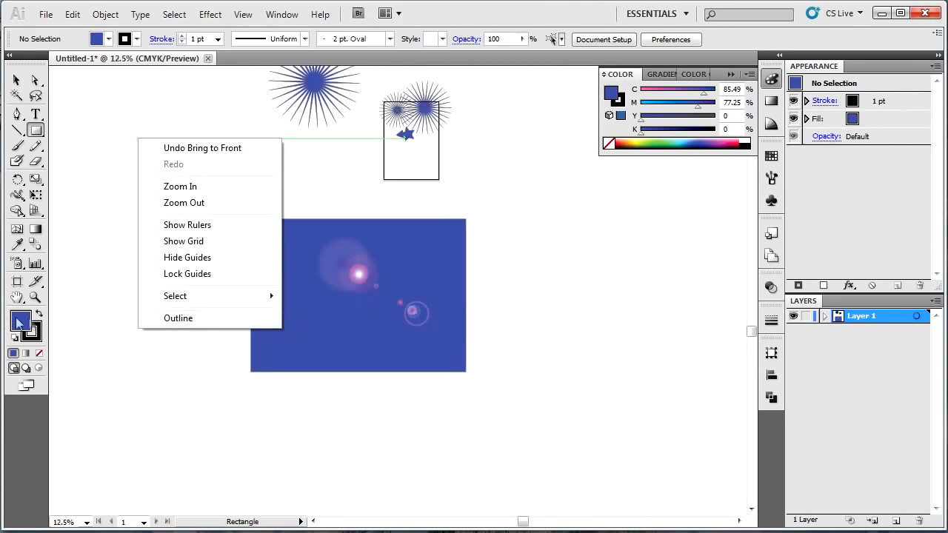
click(40, 316)
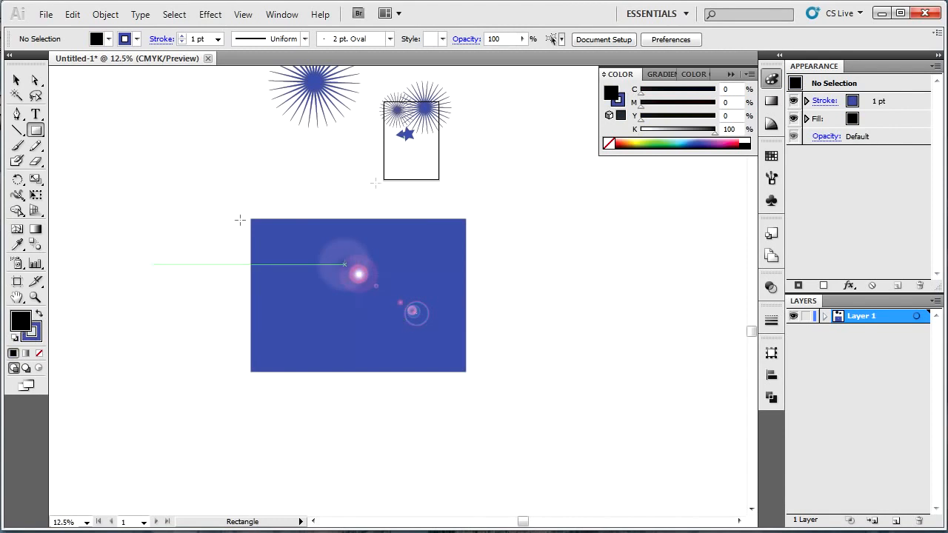
click(733, 142)
drag(536, 207, 579, 375)
Copy the flare onto the magenta square and send the square to the back.
drag(131, 274, 437, 304)
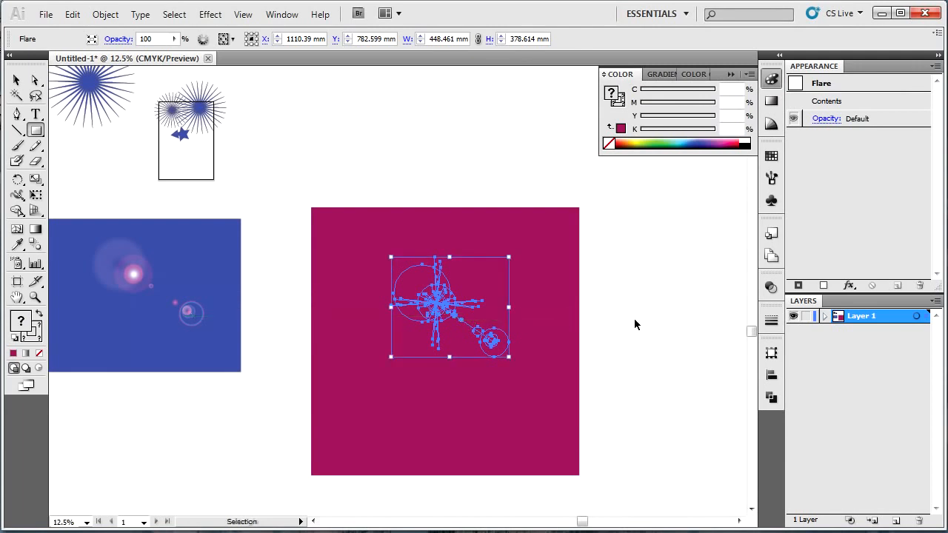
ctrl+click(589, 398)
key(v)
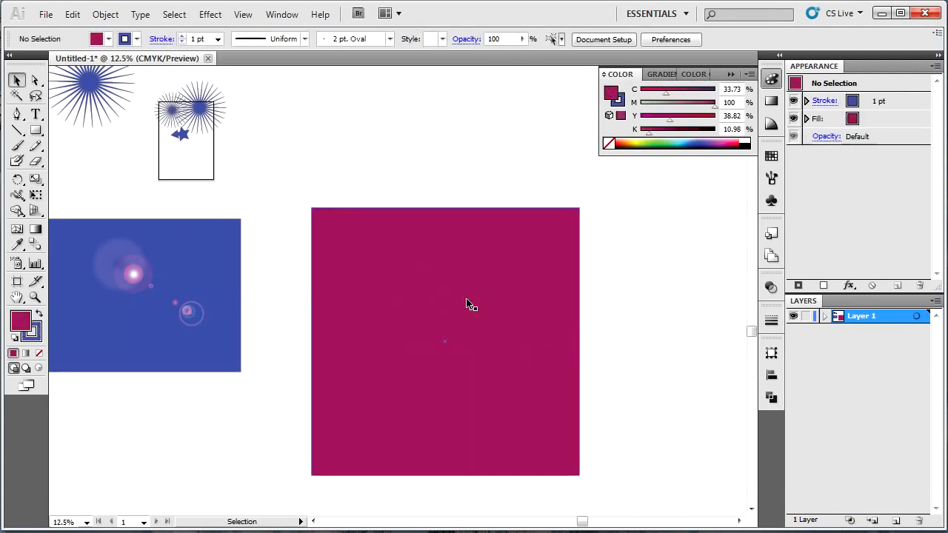
click(468, 303)
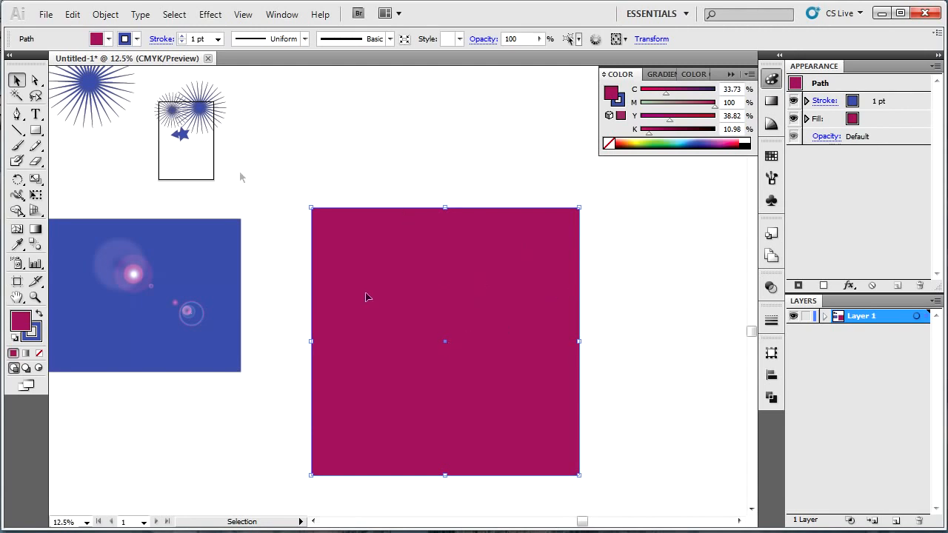
right_click(435, 312)
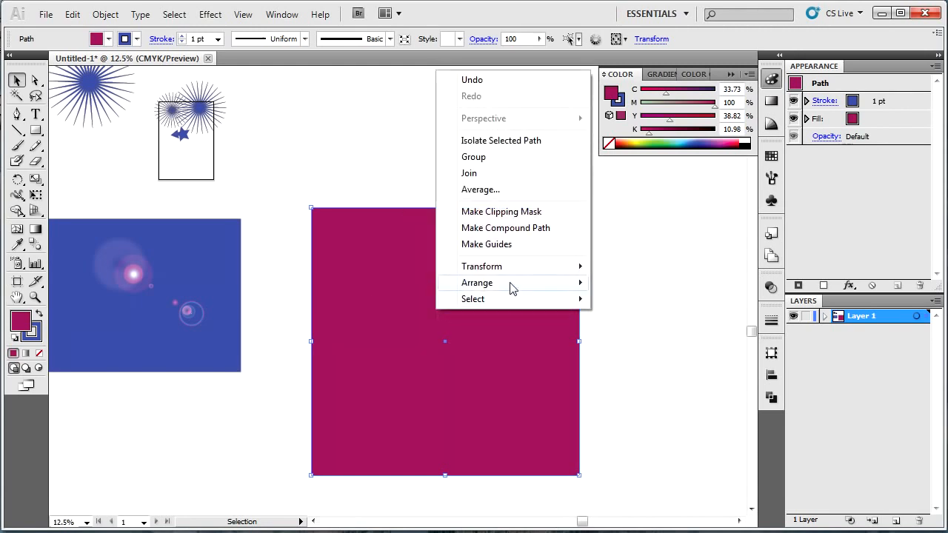
mouse_move(510, 288)
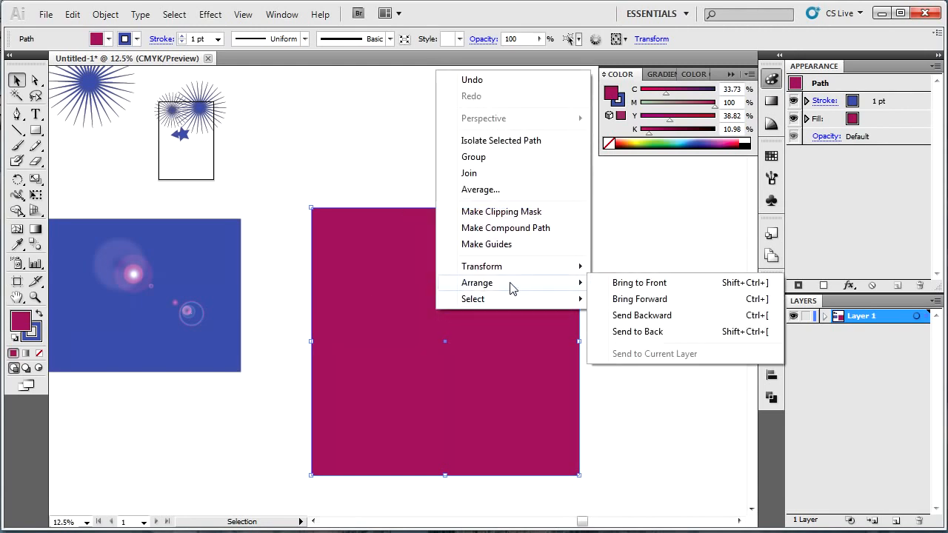
click(644, 333)
click(582, 374)
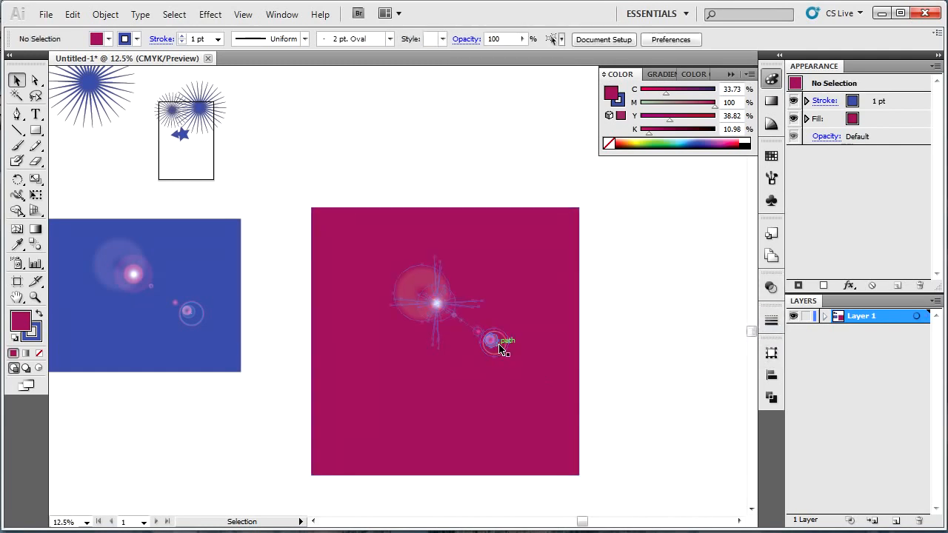
Enlarge the flare on the magenta square to about 657 by 555 mm and move it towards the square's upper-left corner.
click(483, 355)
click(584, 300)
click(472, 315)
drag(509, 356, 567, 434)
click(631, 320)
drag(431, 326, 380, 303)
click(635, 287)
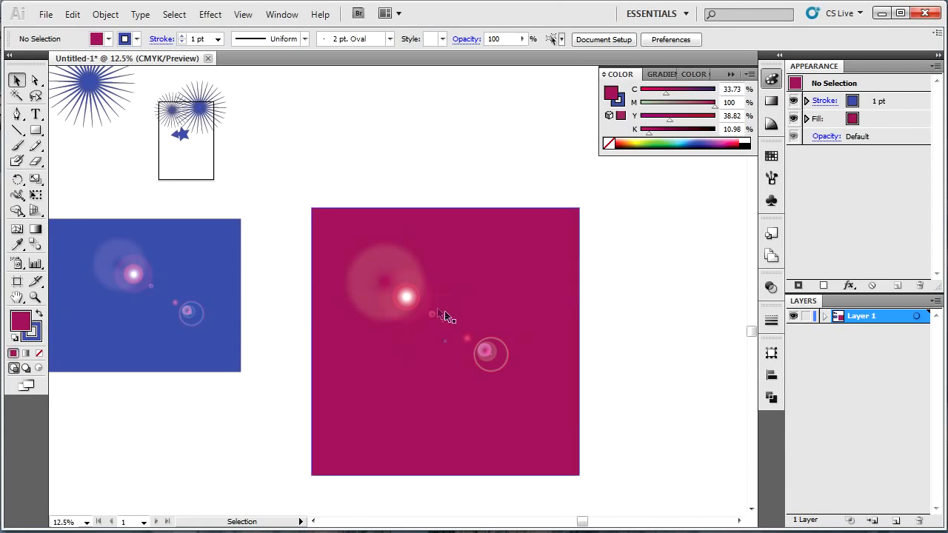
Scale the flare up further so it spans most of the magenta square's width, and deselect it.
click(386, 282)
drag(386, 282, 387, 285)
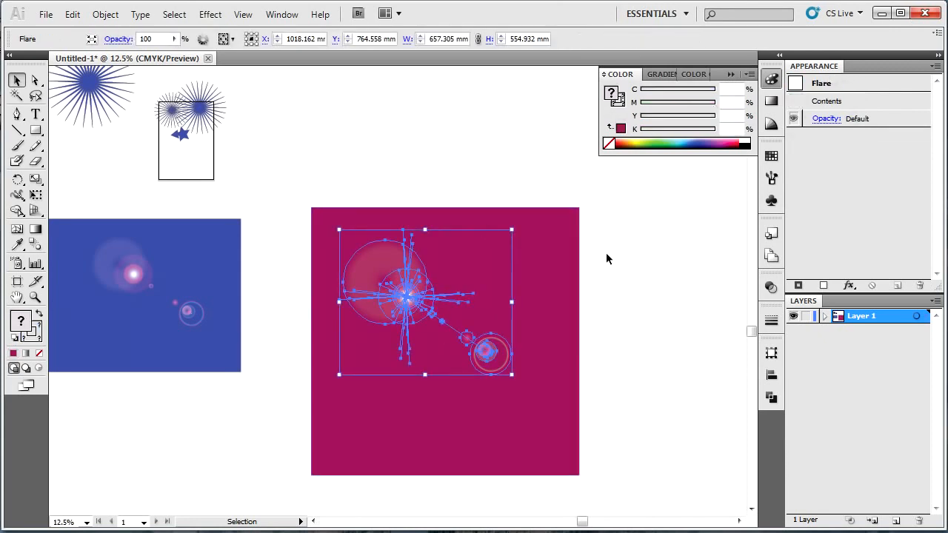
click(606, 252)
click(408, 298)
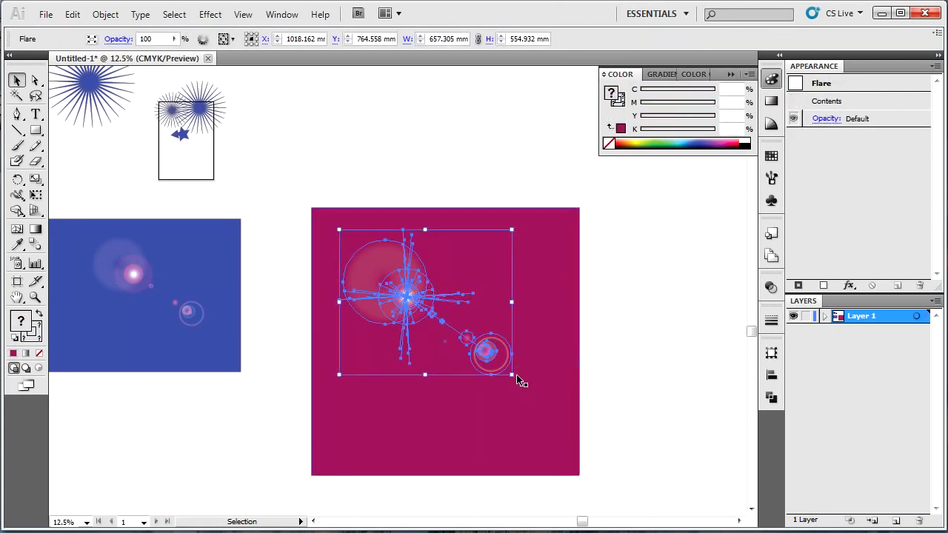
drag(513, 376, 561, 415)
click(597, 387)
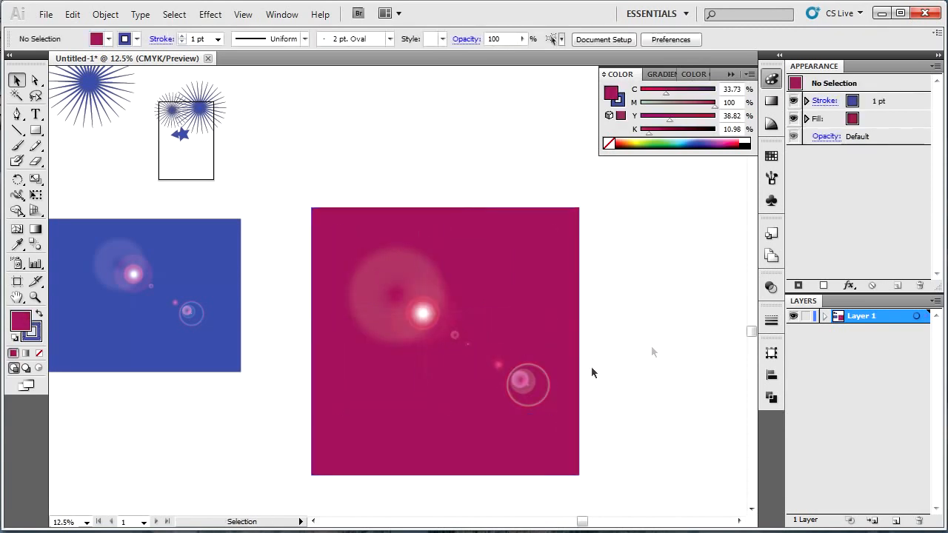
Draw a huge magenta 30-pointed star above the two flare backgrounds.
scroll(455, 317, up, 5)
drag(155, 381, 245, 317)
drag(39, 138, 116, 195)
mouse_move(403, 165)
mouse_down()
mouse_move(449, 220)
mouse_move(466, 271)
mouse_move(370, 190)
mouse_move(427, 192)
mouse_move(534, 390)
mouse_move(493, 299)
mouse_up()
Select all the artwork in the document and delete it.
scroll(492, 300, down, 4)
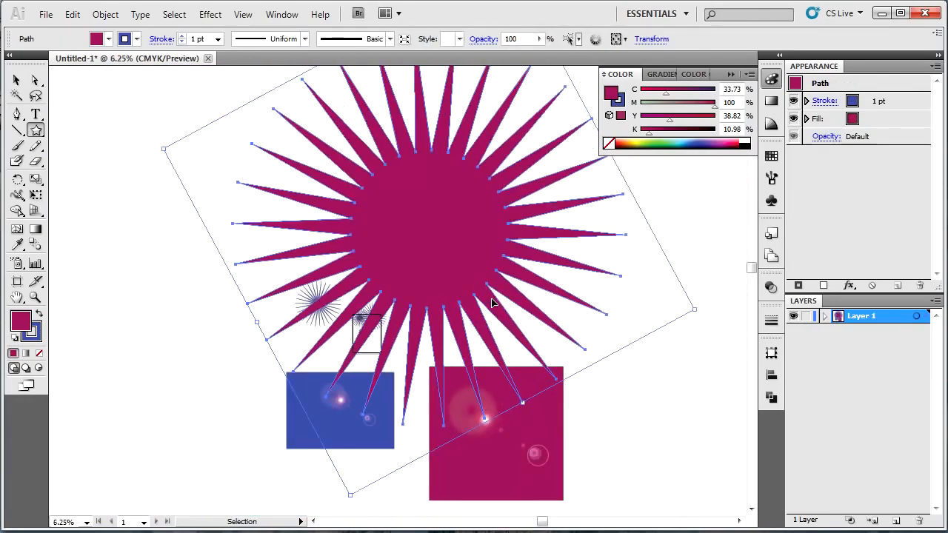
drag(244, 129, 622, 462)
key(Delete)
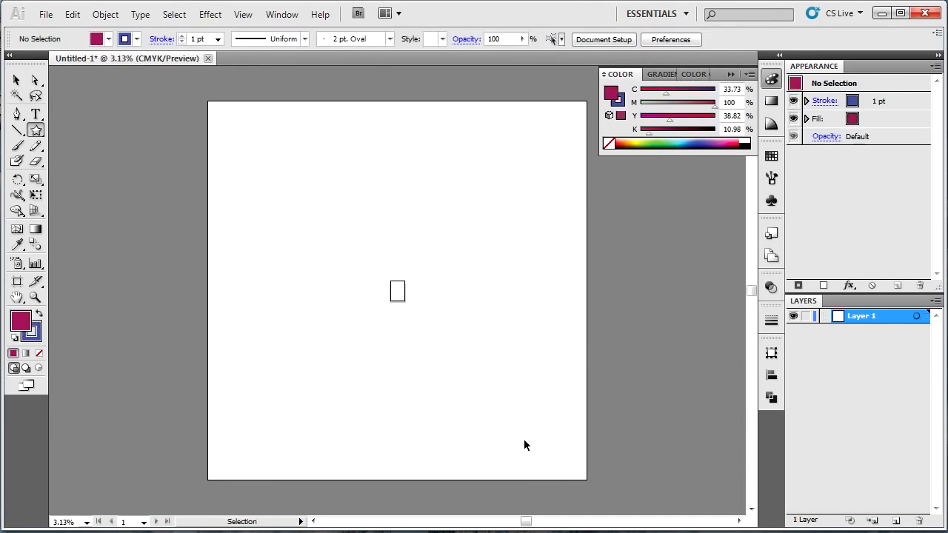
Draw a magenta star about 23 mm wide, adding and removing points while drawing and ending with eight.
key(ctrl+equal)
key(ctrl+equal)
key(ctrl+equal)
key(ctrl+equal)
key(ctrl+equal)
key(ctrl+equal)
key(ctrl+equal)
key(ctrl+equal)
key(ctrl+equal)
key(ctrl+equal)
key(ctrl+equal)
key(ctrl+equal)
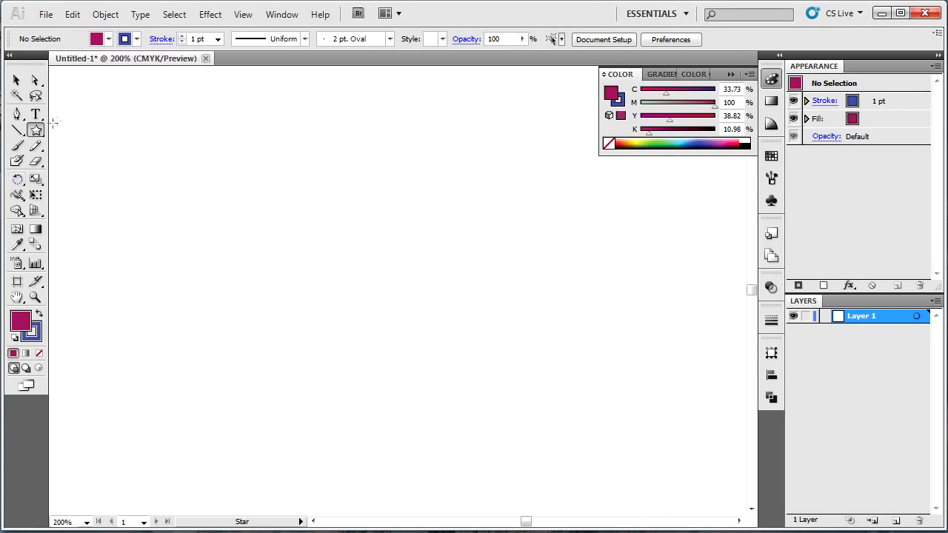
drag(405, 212, 411, 231)
key(Up)
key(Up)
key(Up)
key(Up)
key(Up)
key(Up)
key(Up)
key(Up)
key(Up)
key(Up)
key(Up)
key(Up)
key(Up)
key(Up)
key(Up)
key(Up)
key(Up)
key(Up)
key(Up)
key(Up)
key(Down)
key(Down)
key(Down)
key(Down)
key(Down)
key(Down)
key(Down)
key(Down)
key(Down)
key(Down)
key(Down)
key(Down)
key(Down)
key(Down)
key(Down)
key(Down)
key(Down)
key(Down)
key(Down)
key(Down)
key(Down)
key(Down)
key(Down)
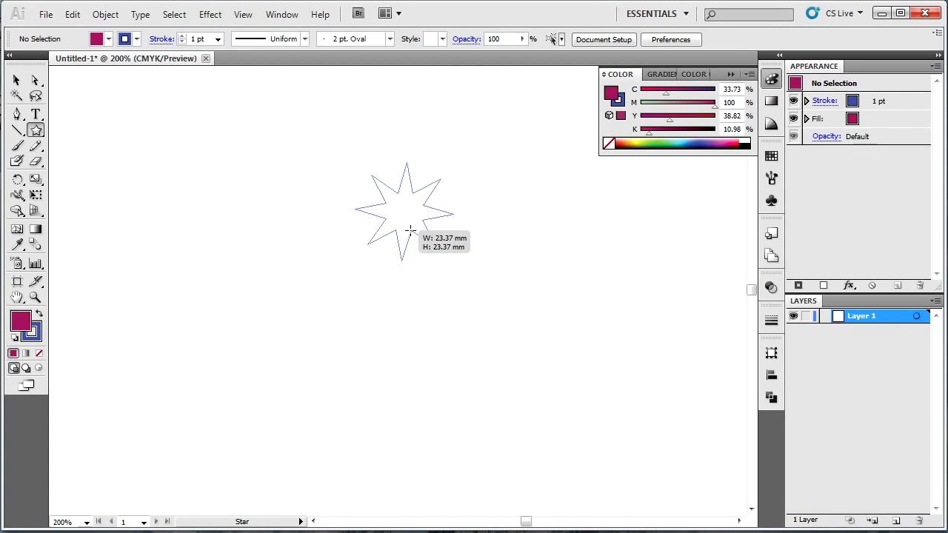
drag(411, 231, 411, 231)
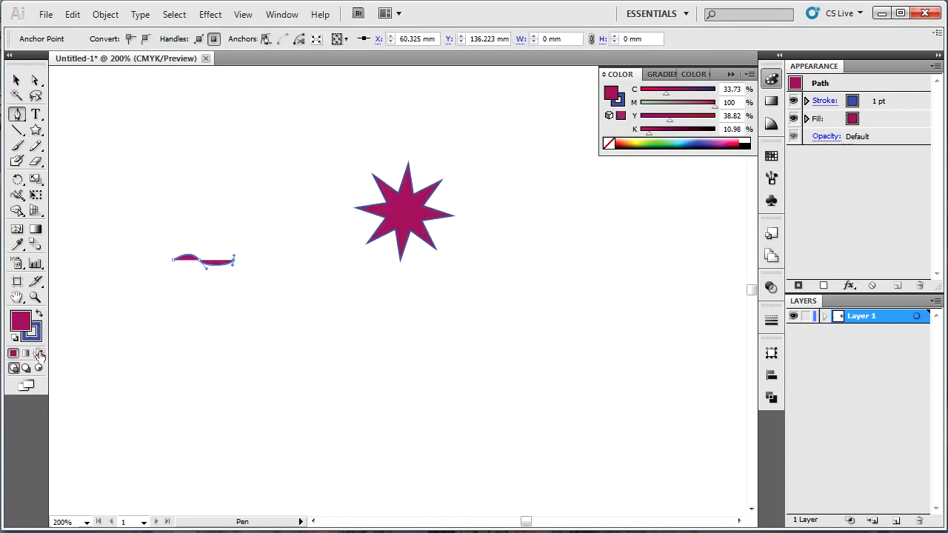
Remove the fill from the wavy Pen path and deselect it.
click(39, 354)
ctrl+click(250, 333)
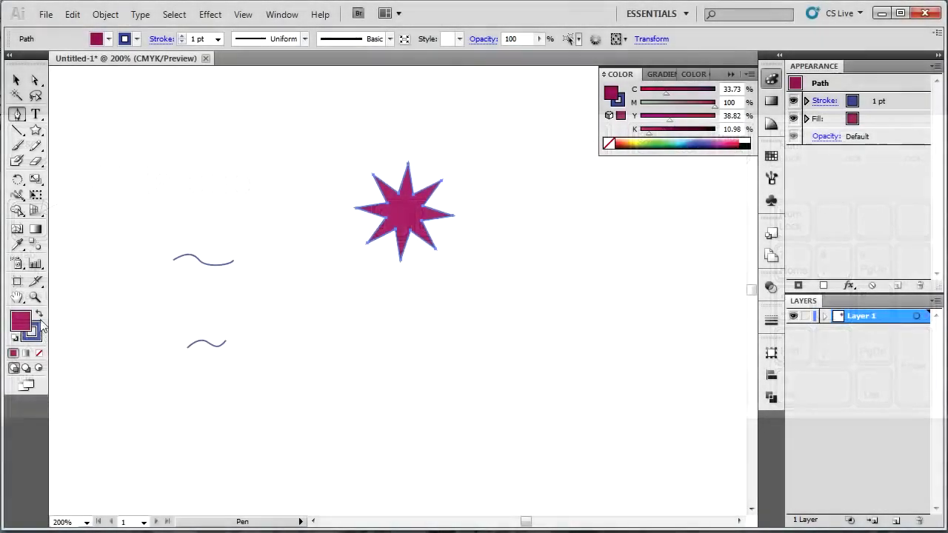
Remove the star's stroke and swap its fill and stroke, leaving a magenta outline with no fill.
click(33, 335)
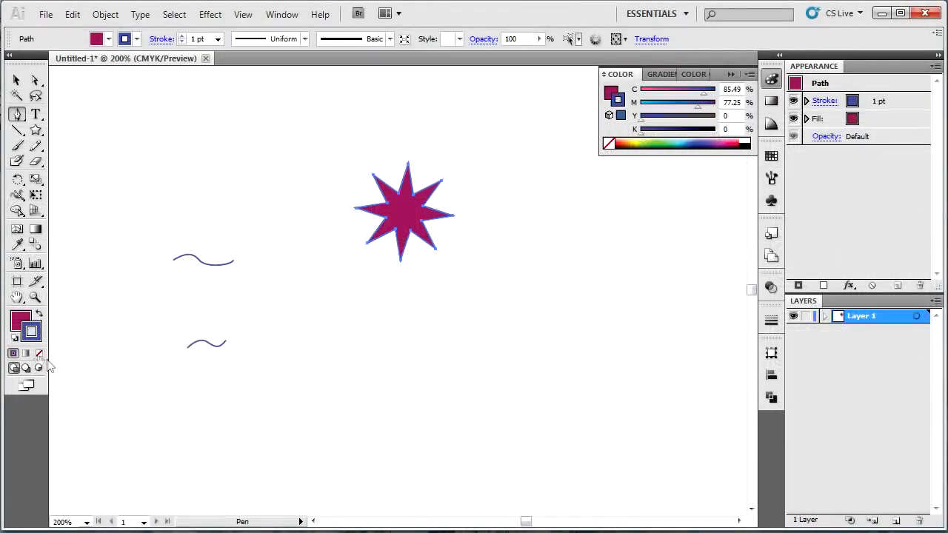
click(39, 354)
key(x)
click(39, 314)
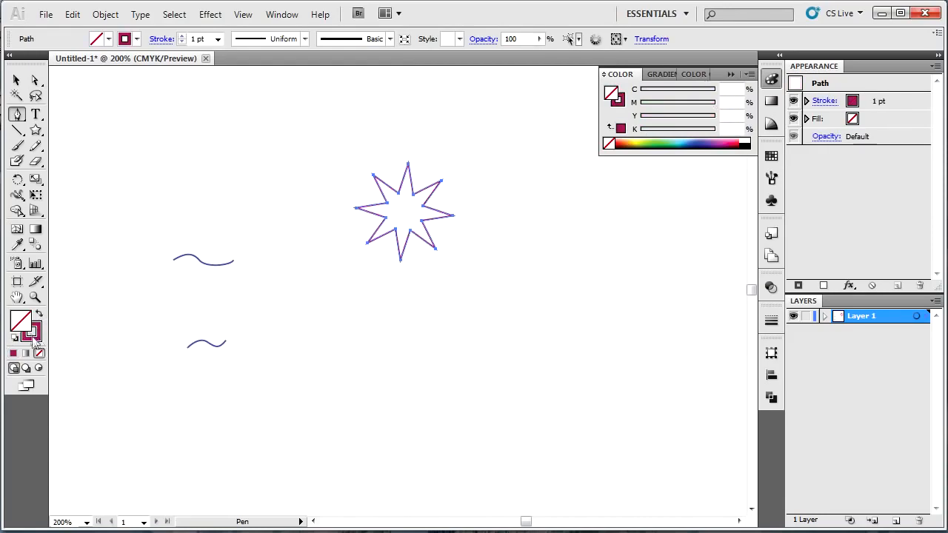
Clear the star's stroke, give it a dark maroon stroke colour from the spectrum and deselect the star.
click(33, 337)
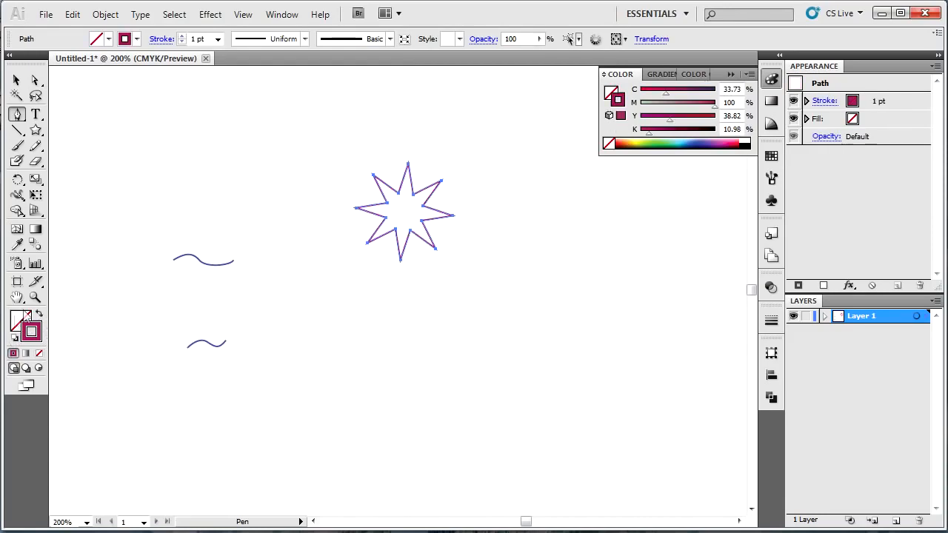
click(39, 354)
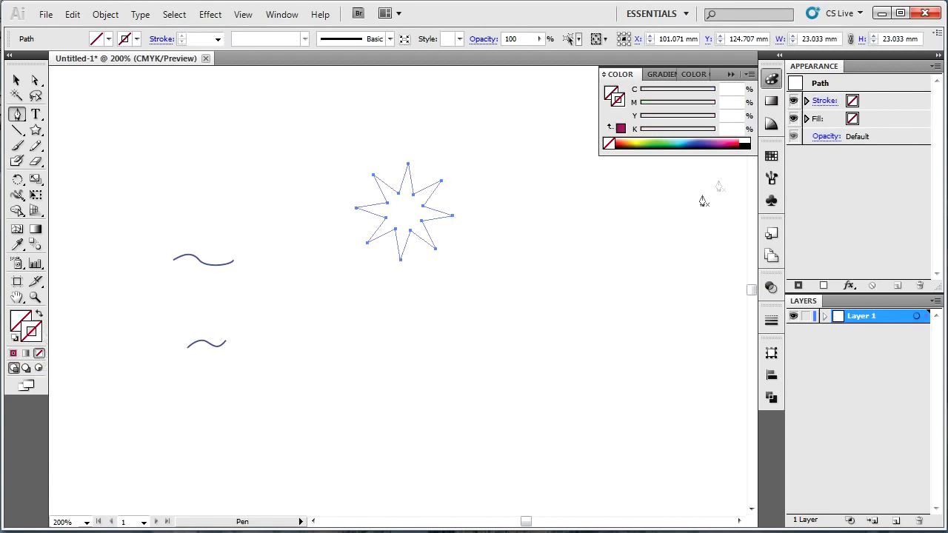
click(741, 141)
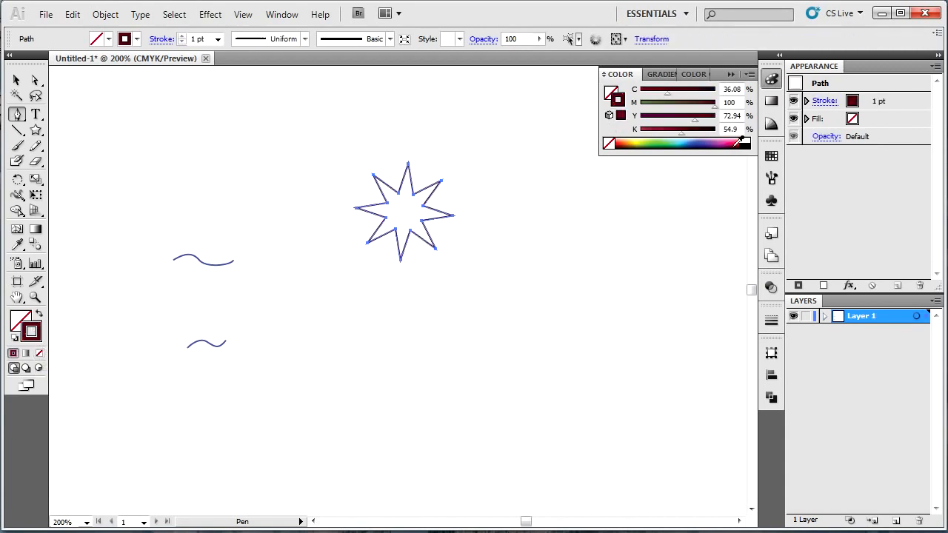
click(323, 361)
Draw a swirling pattern of many repeated, rotating eight-pointed star outlines around one centre with the Star tool.
key(p)
scroll(319, 347, down, 1)
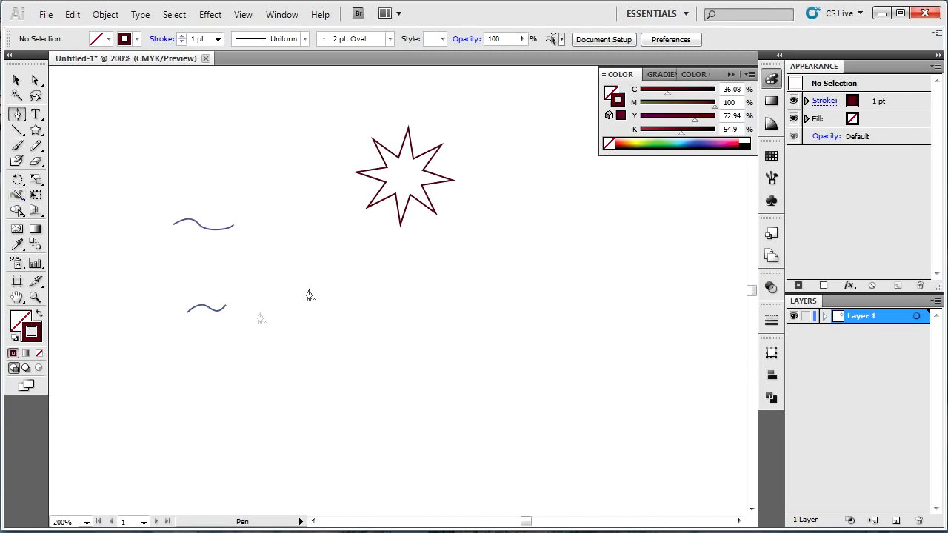
mouse_move(422, 310)
mouse_down()
mouse_move(415, 261)
mouse_move(404, 306)
mouse_move(406, 255)
mouse_move(429, 315)
mouse_move(338, 430)
mouse_move(260, 437)
mouse_move(272, 434)
mouse_up()
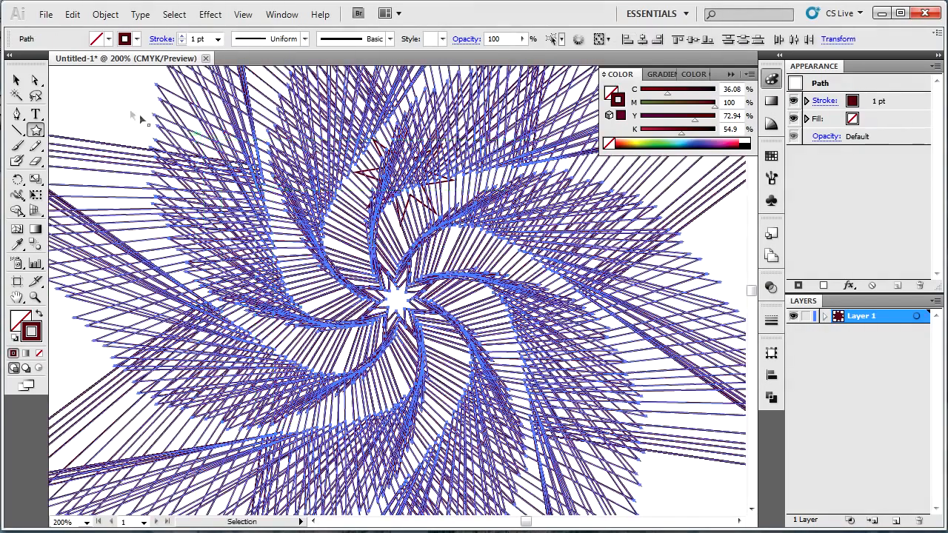
Deselect the swirling star pattern and examine it as a whole and close up, both selected and unselected.
ctrl+click(121, 111)
key(ctrl+minus)
key(ctrl+minus)
key(ctrl+minus)
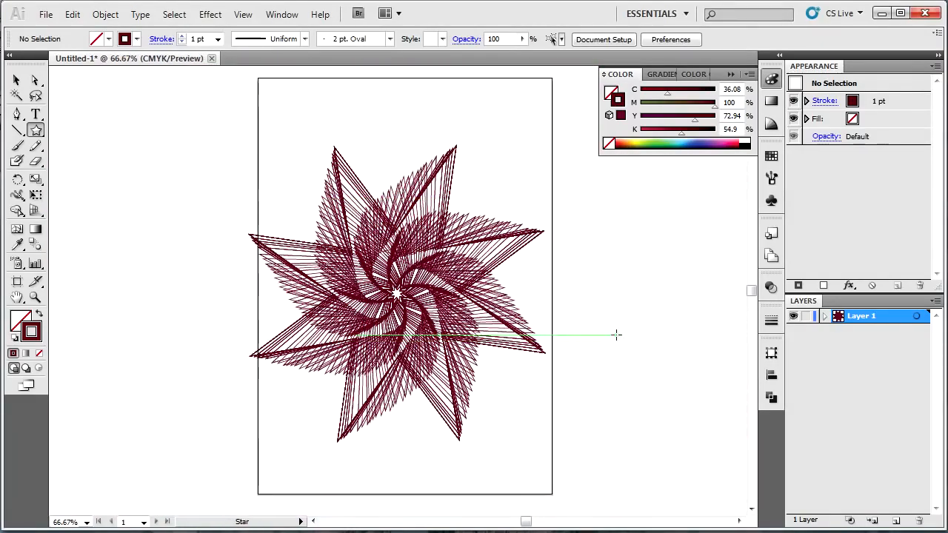
key(v)
drag(274, 149, 415, 356)
key(ctrl+plus)
key(ctrl+plus)
key(ctrl+plus)
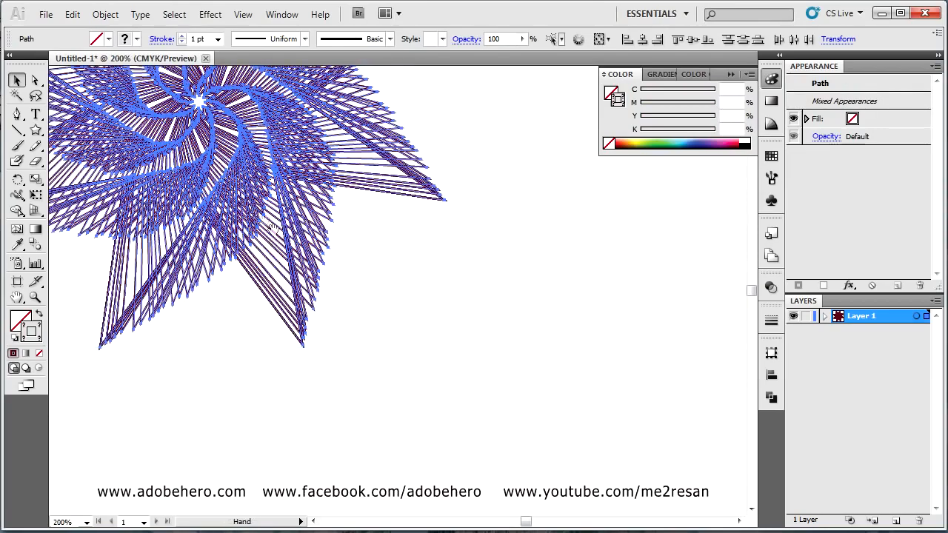
drag(434, 271, 631, 388)
click(631, 387)
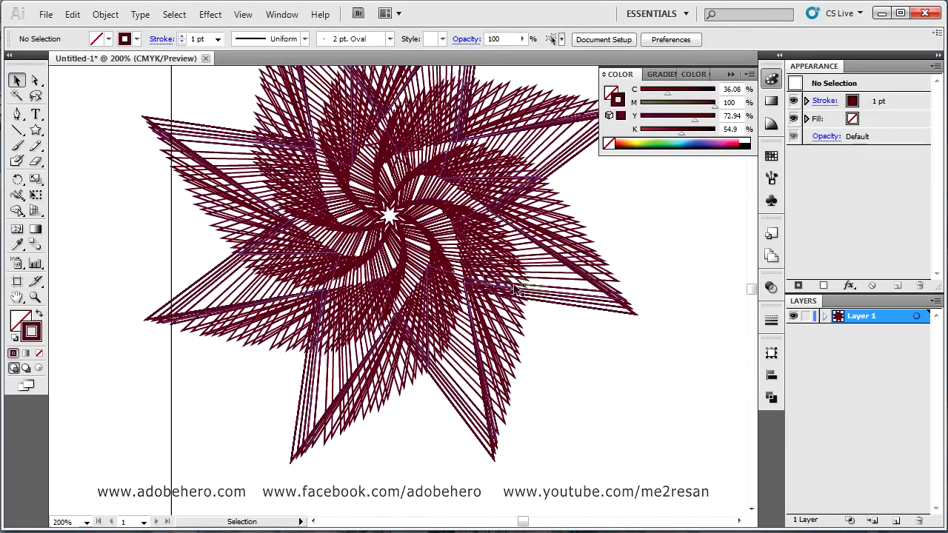
Move individual star outlines out of the swirling pattern and delete all the artwork.
click(491, 271)
drag(392, 200, 383, 246)
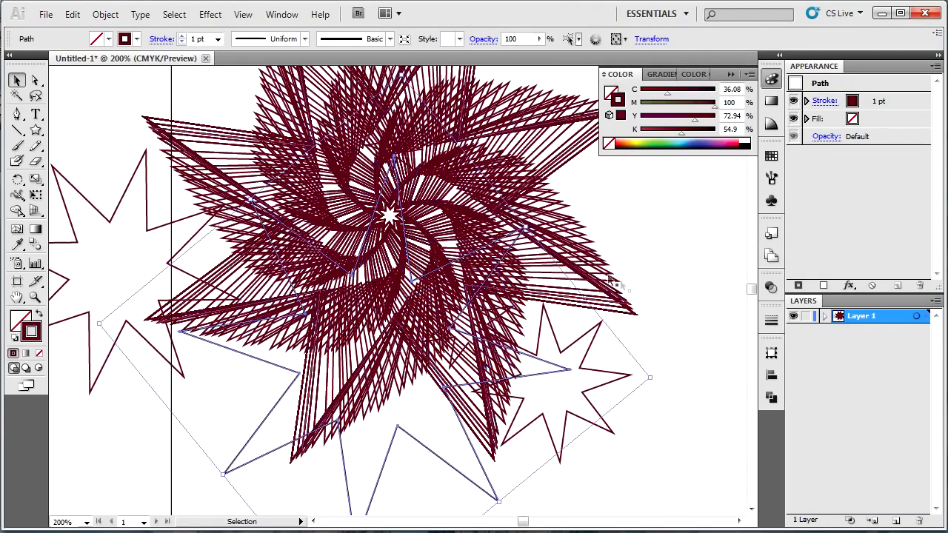
key(ctrl+a)
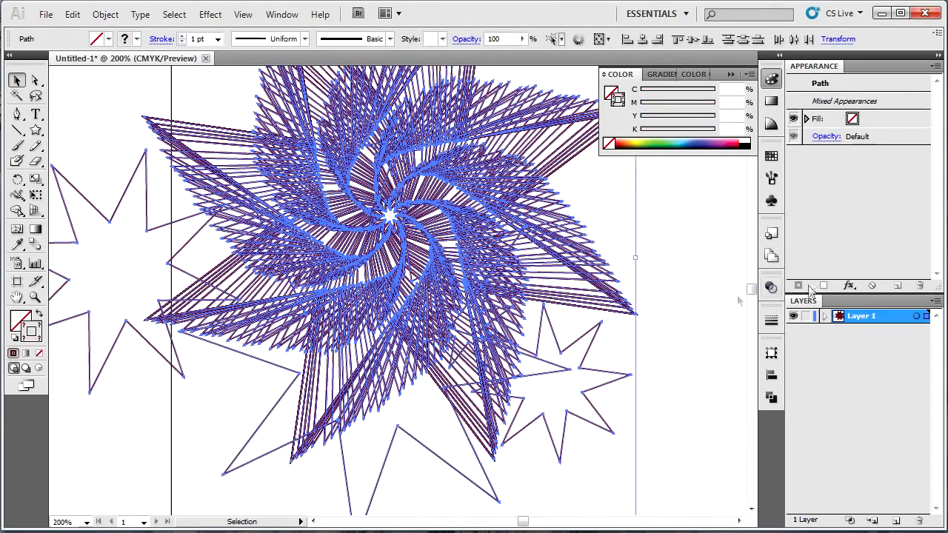
key(Delete)
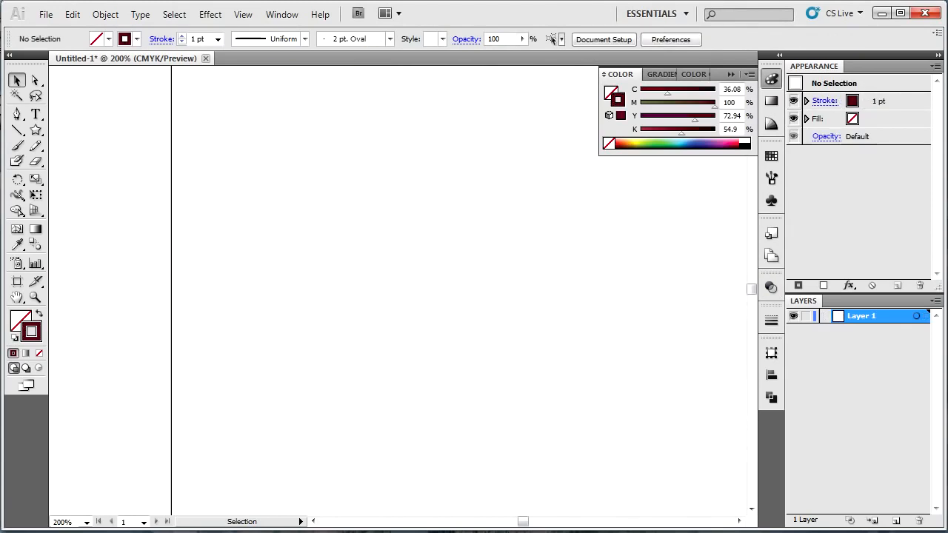
Draw a large rotating pattern of many repeated star outlines around one centre with the Star tool and deselect it.
drag(254, 165, 262, 174)
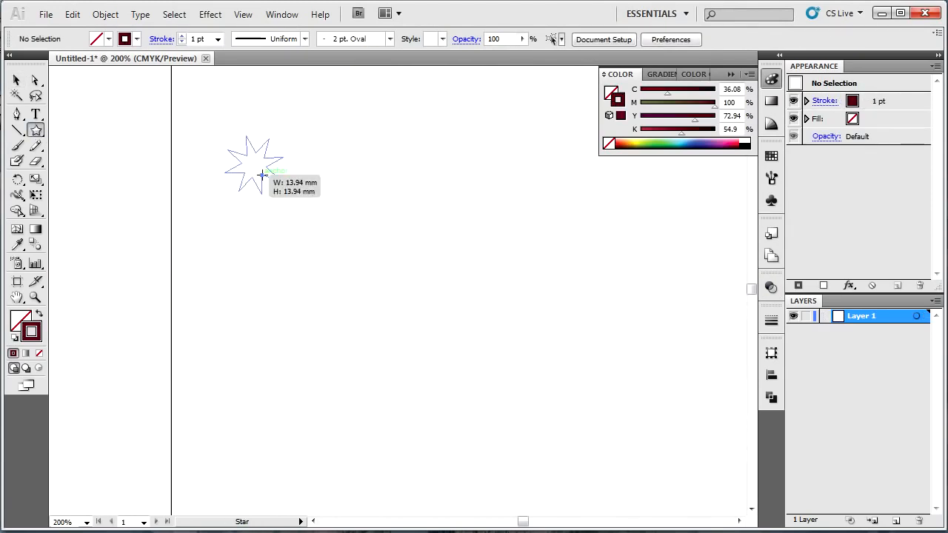
mouse_move(262, 175)
mouse_down()
mouse_move(277, 209)
mouse_move(205, 284)
mouse_move(267, 333)
mouse_move(504, 284)
mouse_move(572, 498)
mouse_move(596, 366)
mouse_move(654, 220)
mouse_move(667, 322)
mouse_up()
key(ctrl+minus)
key(ctrl+minus)
key(ctrl+minus)
key(ctrl+minus)
key(ctrl+minus)
key(ctrl+minus)
key(ctrl+minus)
key(ctrl+minus)
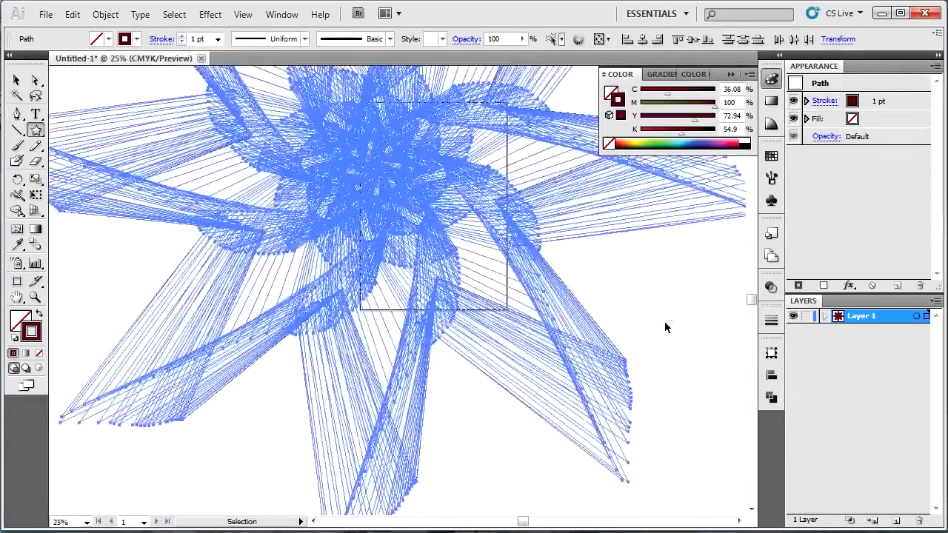
ctrl+click(639, 329)
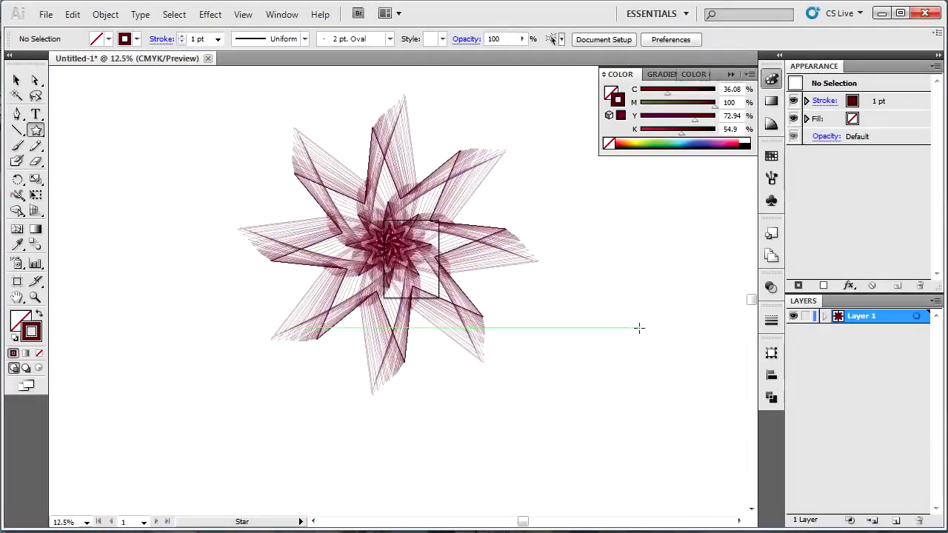
Draw a very large rotating pattern of many repeated polygon outlines below the star pattern with the Polygon tool.
drag(508, 317, 455, 200)
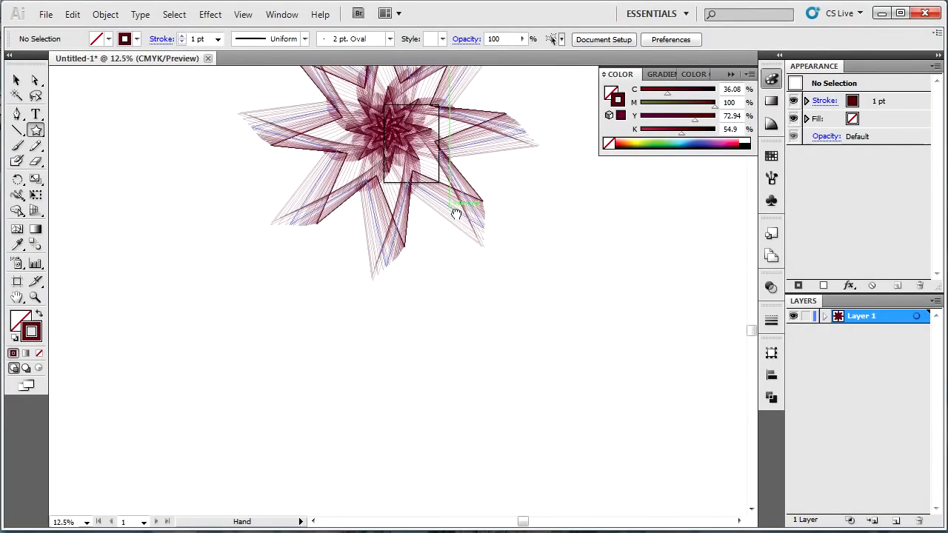
drag(38, 137, 111, 182)
mouse_move(271, 375)
mouse_down()
mouse_move(300, 415)
mouse_move(263, 452)
mouse_move(212, 457)
mouse_move(159, 424)
mouse_move(177, 468)
mouse_move(529, 399)
mouse_move(578, 434)
mouse_move(604, 526)
mouse_move(563, 485)
mouse_move(741, 344)
mouse_move(376, 404)
mouse_up()
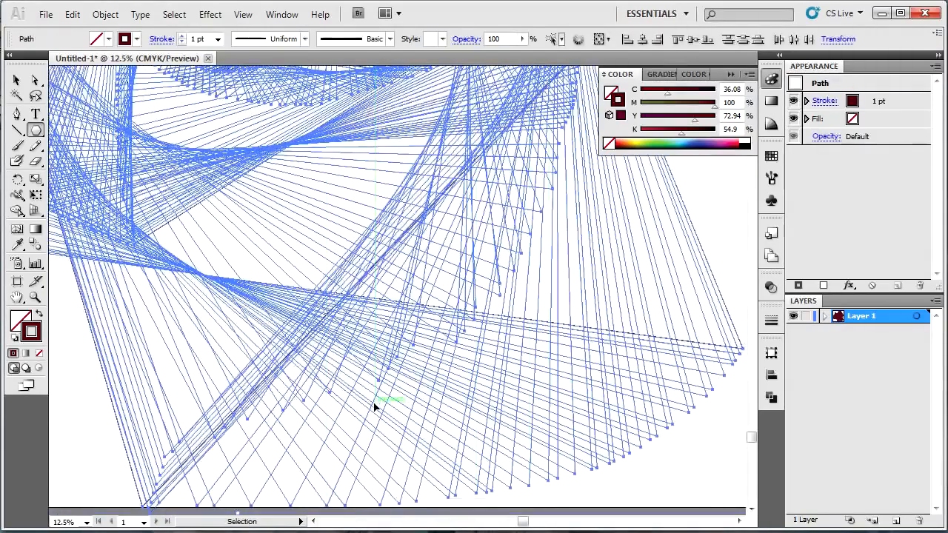
scroll(376, 406, down, 4)
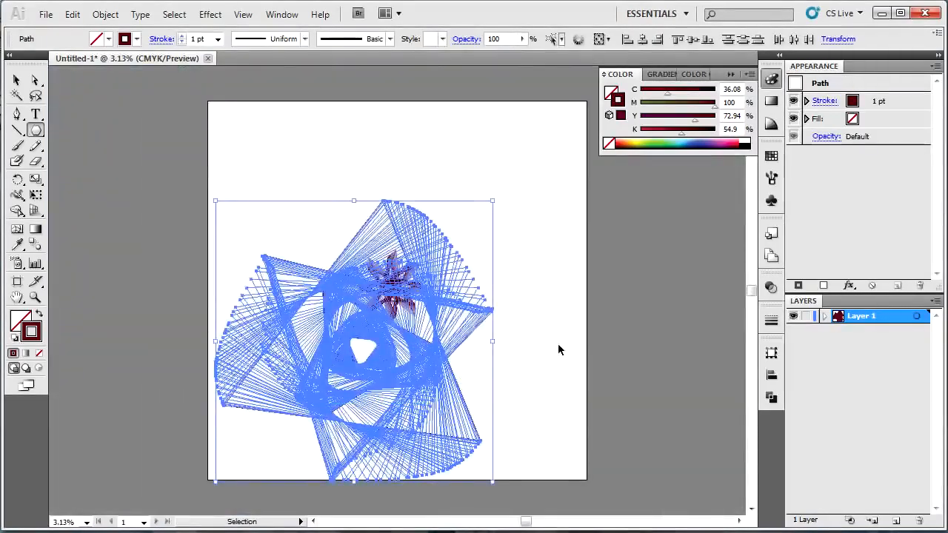
Delete both the polygon pattern and the star pattern from the canvas.
ctrl+click(560, 349)
drag(301, 195, 528, 447)
key(Delete)
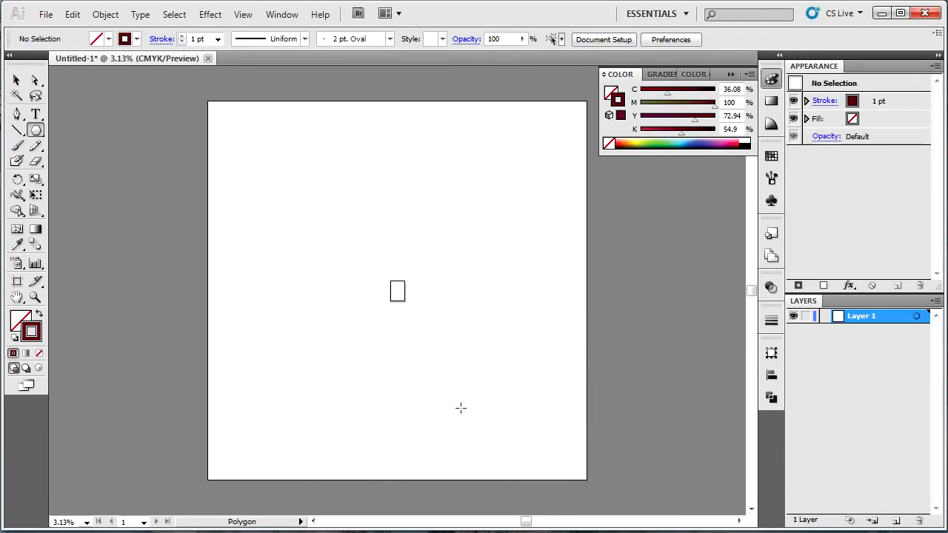
Draw a dense pattern of many overlapping rounded-rectangle outlines with the Rounded Rectangle tool and deselect it.
scroll(460, 407, up, 11)
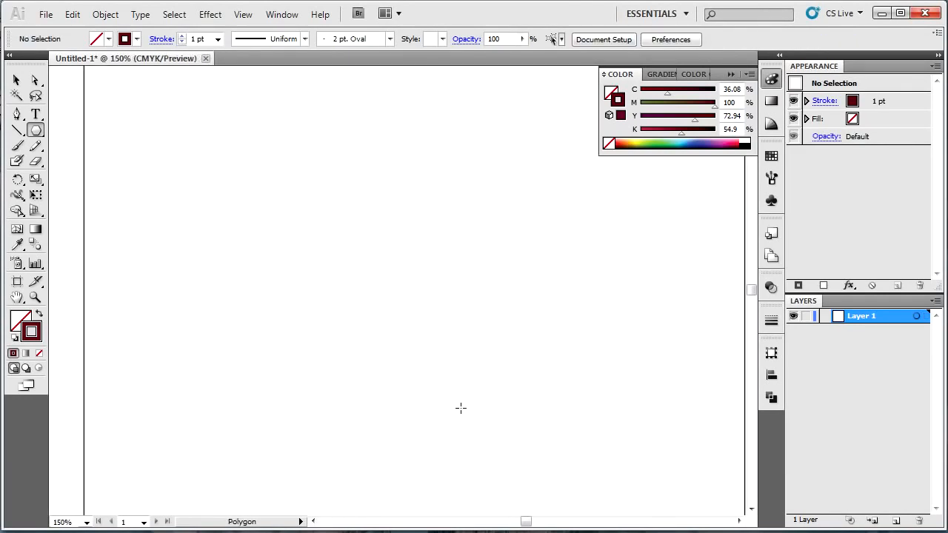
scroll(460, 406, up, 2)
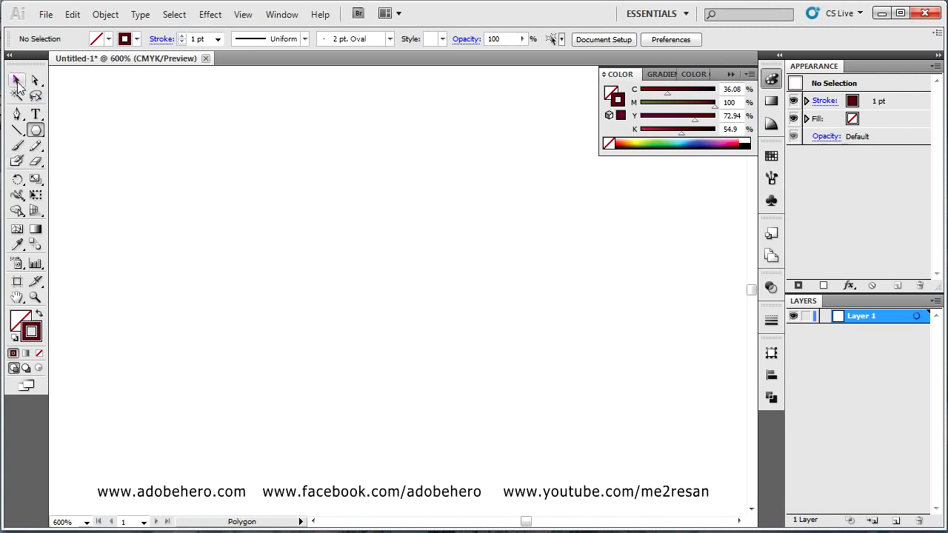
drag(36, 130, 90, 152)
mouse_move(273, 177)
mouse_down()
mouse_move(305, 219)
mouse_move(323, 218)
mouse_move(320, 245)
mouse_move(241, 271)
mouse_move(184, 246)
mouse_move(176, 171)
mouse_move(225, 129)
mouse_move(376, 170)
mouse_move(446, 269)
mouse_move(372, 380)
mouse_move(180, 369)
mouse_move(123, 405)
mouse_move(166, 453)
mouse_move(498, 404)
mouse_move(552, 419)
mouse_move(565, 511)
mouse_move(341, 448)
mouse_move(198, 391)
mouse_move(187, 452)
mouse_move(429, 469)
mouse_move(733, 462)
mouse_move(653, 518)
mouse_move(445, 429)
mouse_move(441, 389)
mouse_up()
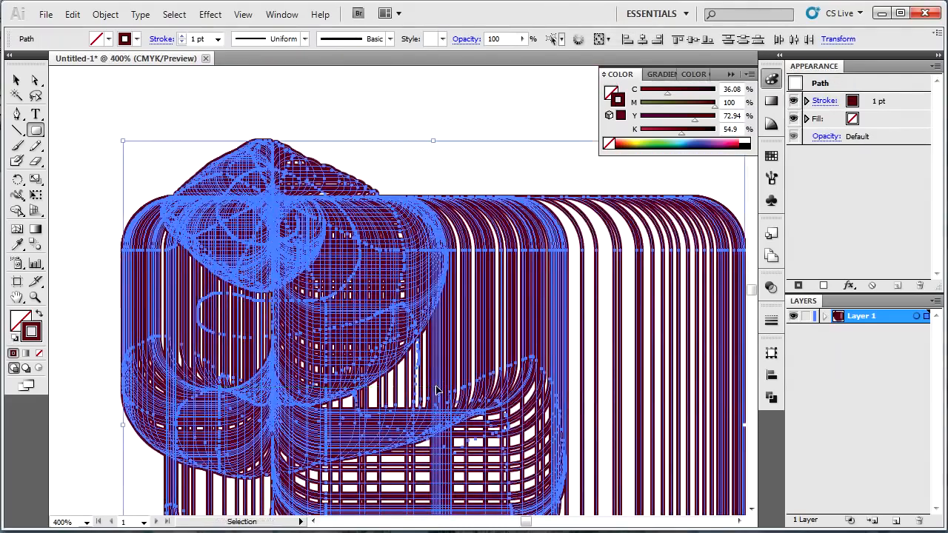
key(ctrl+minus)
key(ctrl+minus)
key(ctrl+shift+a)
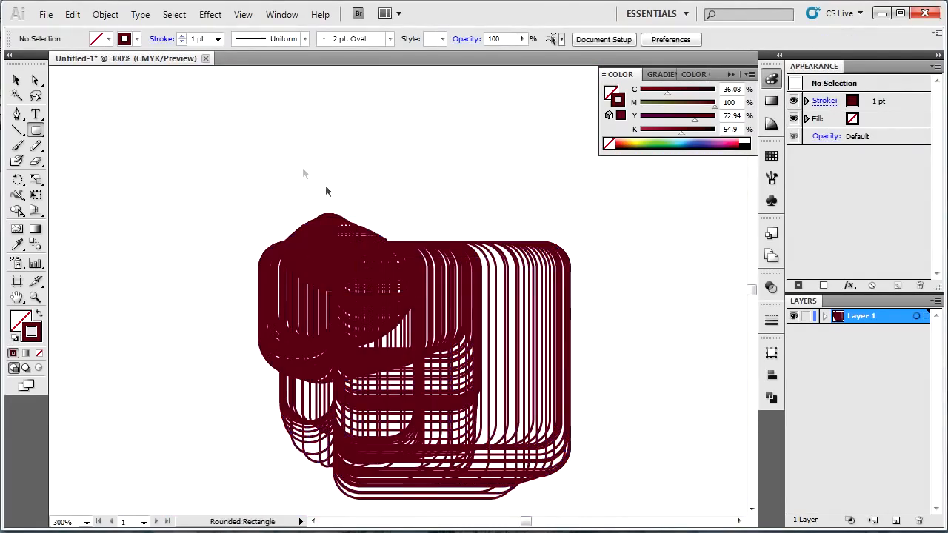
Select the whole rounded-rectangle pattern, look over the available effects without applying one, and delete the pattern.
key(ctrl+a)
click(211, 15)
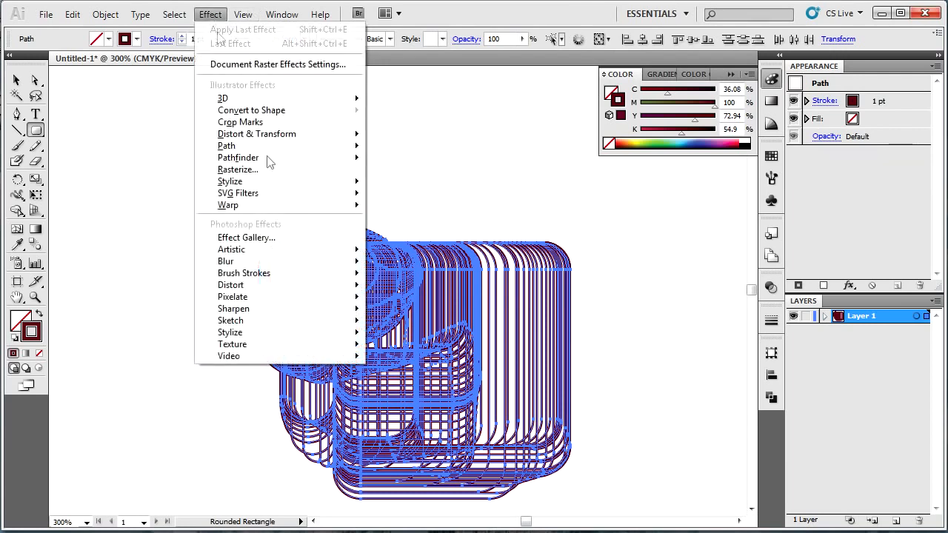
click(501, 157)
click(348, 195)
drag(256, 190, 654, 495)
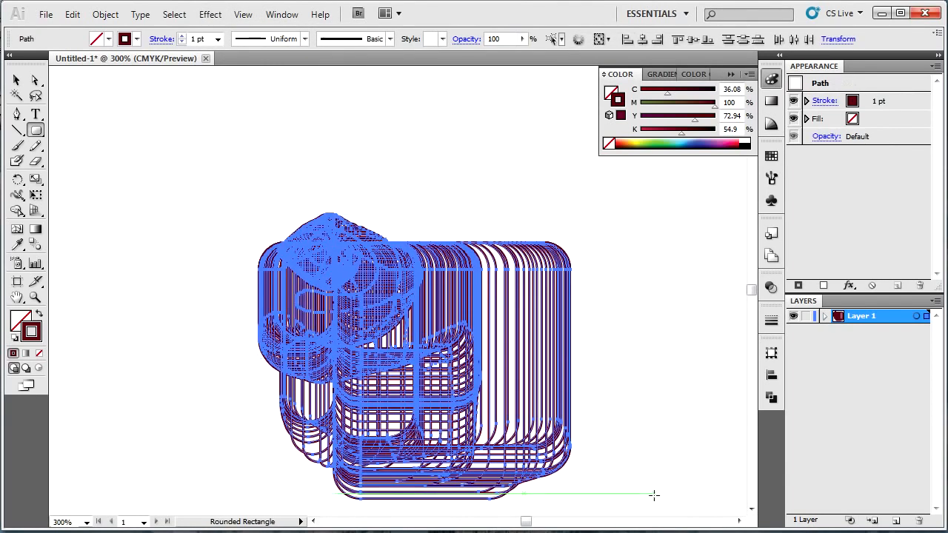
key(Delete)
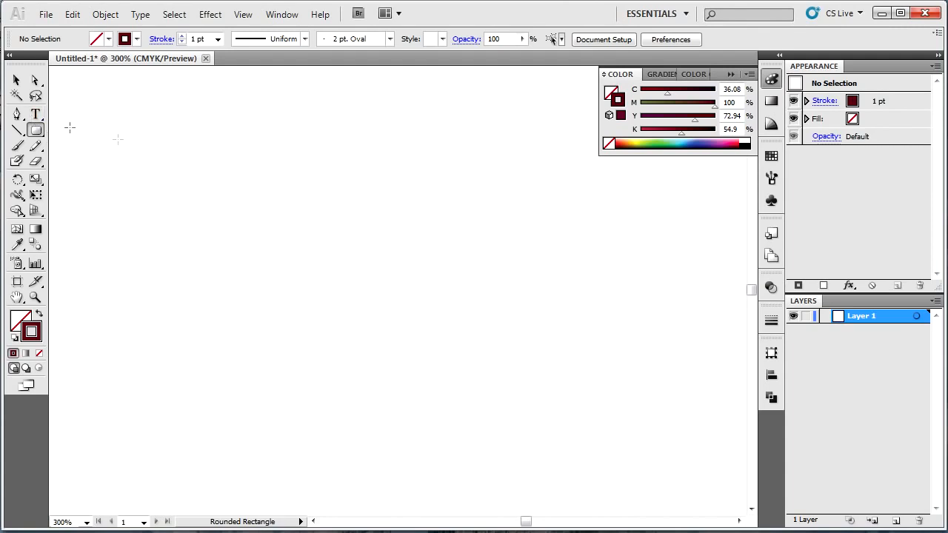
Draw a pattern of many repeated ellipses with the Ellipse tool and set its stroke weight to 0.25 pt.
drag(40, 134, 89, 165)
mouse_move(266, 157)
mouse_down()
mouse_move(312, 208)
mouse_move(290, 263)
mouse_move(240, 289)
mouse_move(146, 296)
mouse_move(91, 179)
mouse_move(132, 113)
mouse_move(247, 93)
mouse_move(369, 171)
mouse_move(377, 294)
mouse_move(293, 337)
mouse_up()
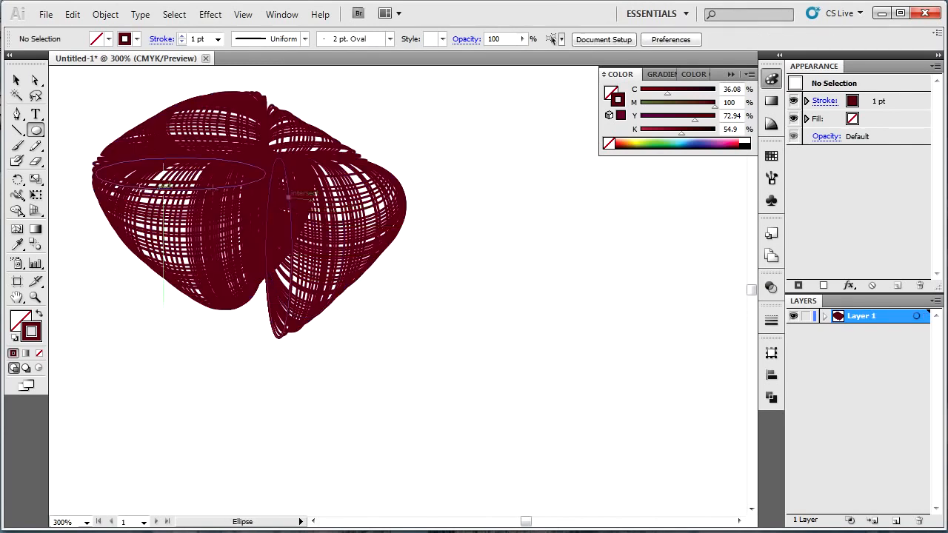
mouse_move(494, 375)
mouse_down()
mouse_move(74, 85)
mouse_move(72, 68)
mouse_up()
click(218, 39)
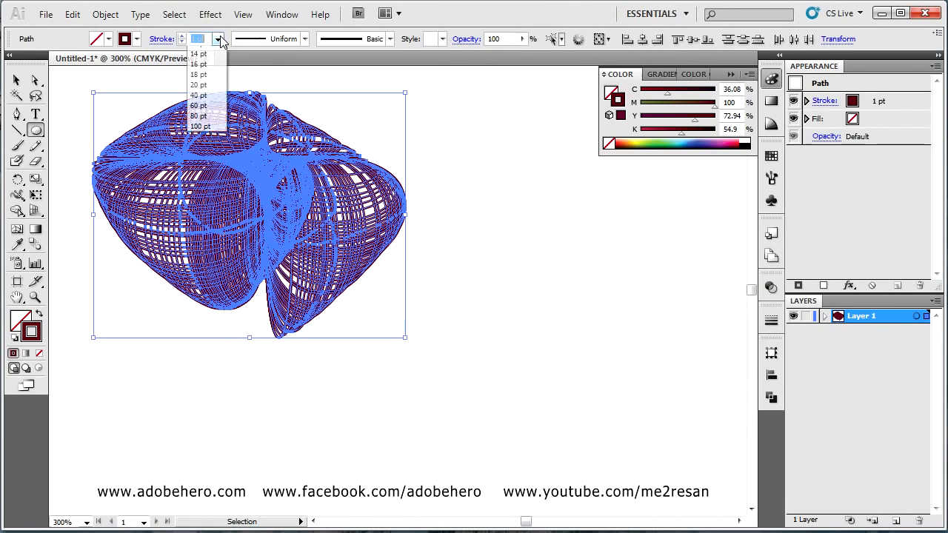
click(199, 62)
key(ctrl+shift+a)
Draw a rotating flower-like pattern of many repeated star outlines with a 0.25 pt stroke, overlapping the ellipse pattern.
scroll(74, 185, down, 3)
drag(37, 132, 104, 195)
mouse_move(426, 284)
mouse_down()
mouse_move(523, 245)
mouse_move(532, 300)
mouse_move(515, 391)
mouse_move(395, 445)
mouse_move(562, 441)
mouse_move(646, 392)
mouse_move(637, 349)
mouse_up()
key(asciitilde)
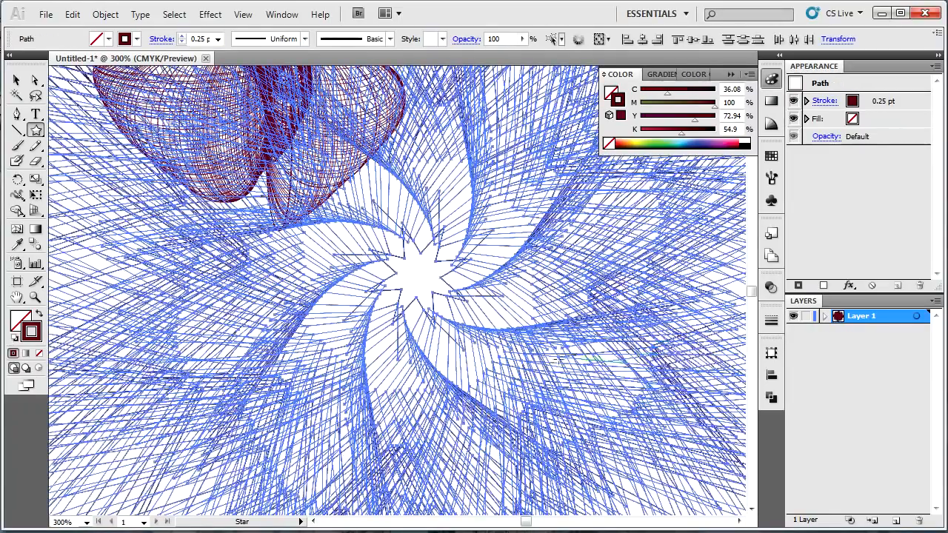
key(ctrl+minus)
key(ctrl+minus)
key(ctrl+minus)
key(ctrl+minus)
key(ctrl+minus)
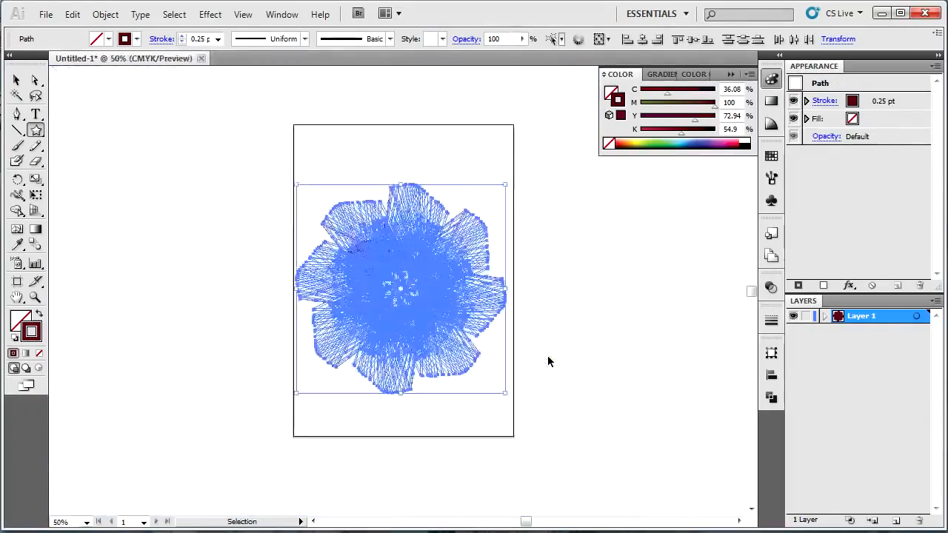
Deselect the thin-stroked star pattern and delete all the ellipse and star artwork from the page.
key(ctrl+shift+a)
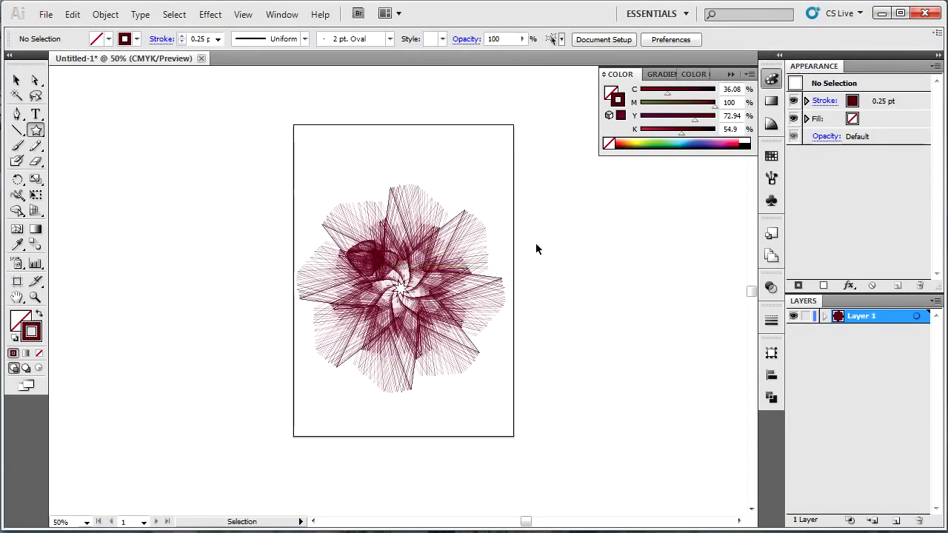
drag(340, 321, 544, 363)
key(Delete)
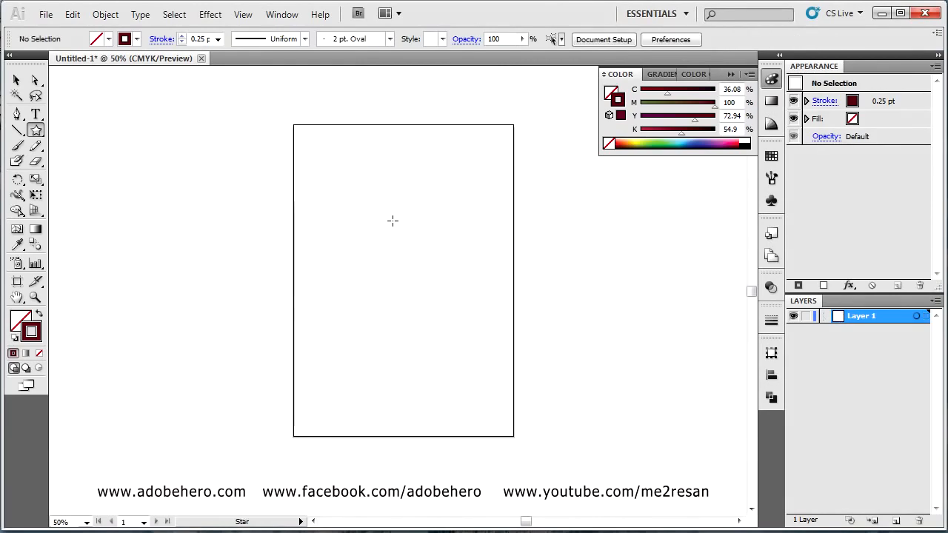